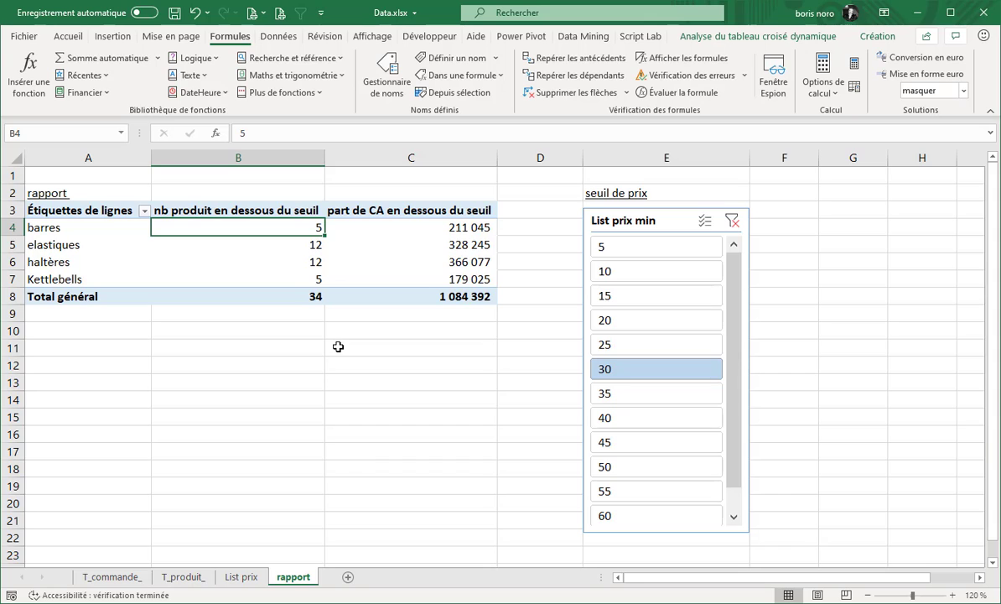
# Filter the pivot report by the price threshold 20 and examine the product count and revenue share columns.
pyautogui.click(599, 192)
pyautogui.click(676, 216)
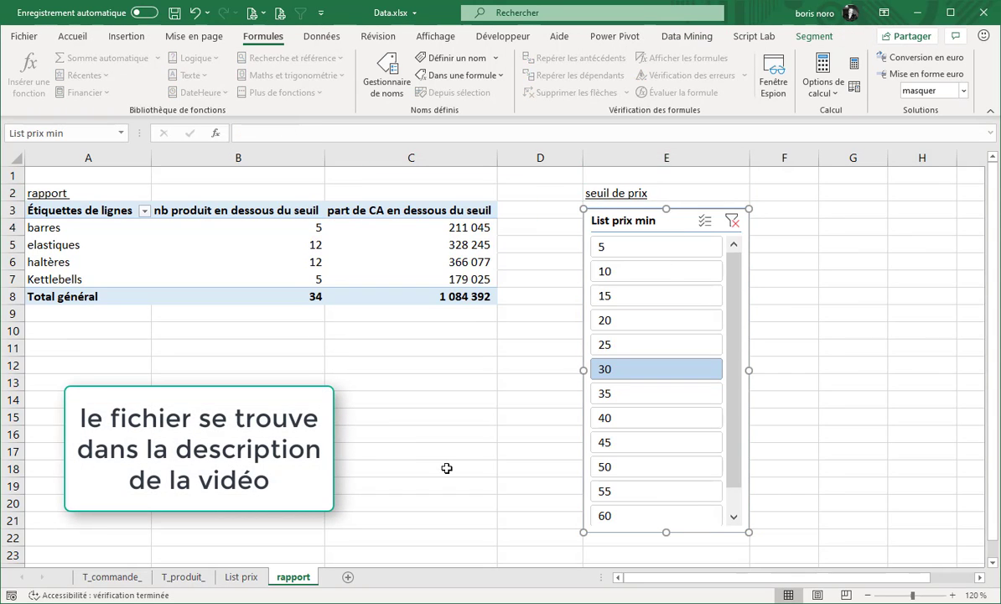
pyautogui.click(629, 321)
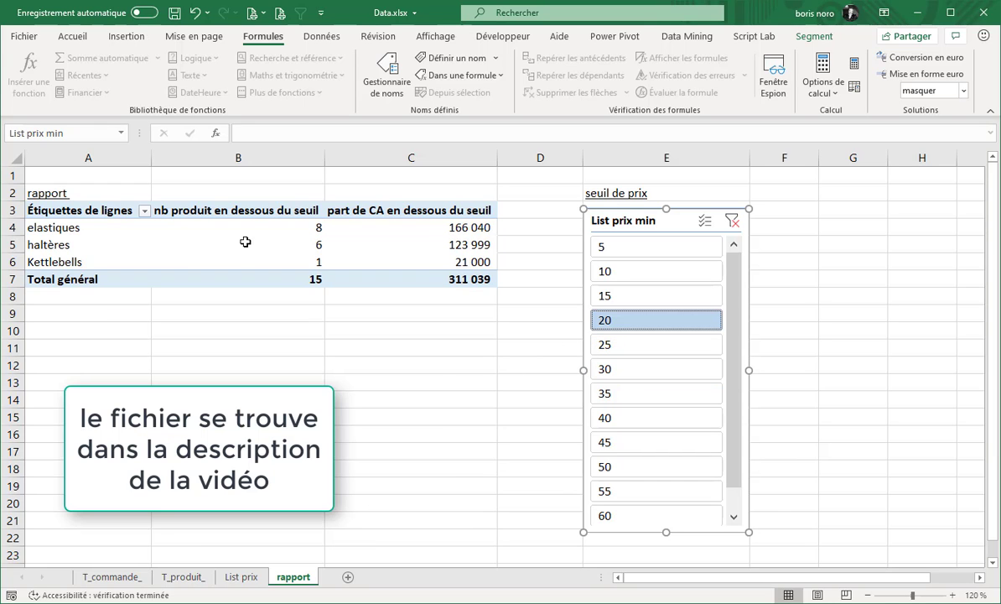
pyautogui.click(256, 200)
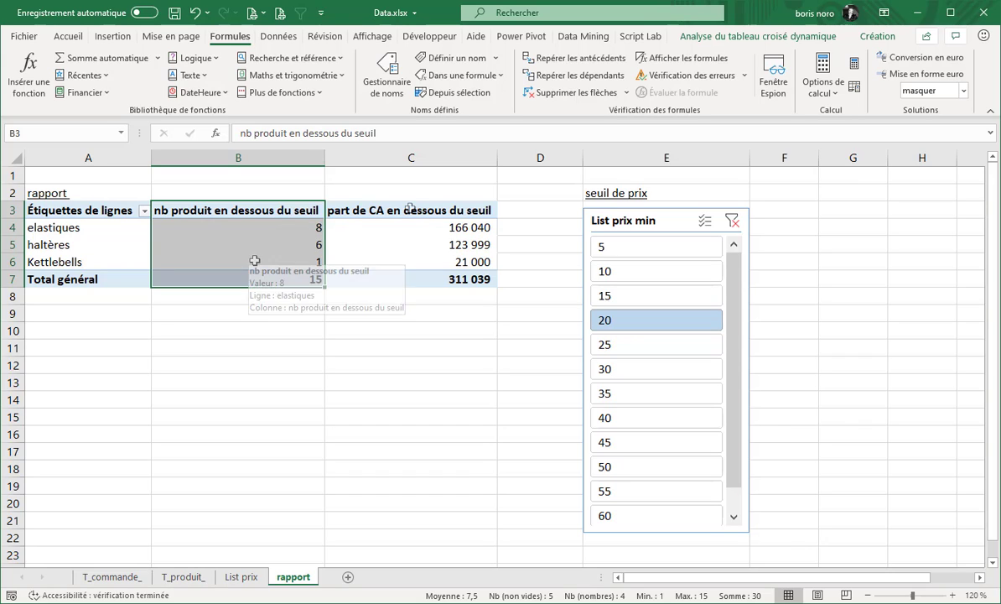
pyautogui.click(440, 203)
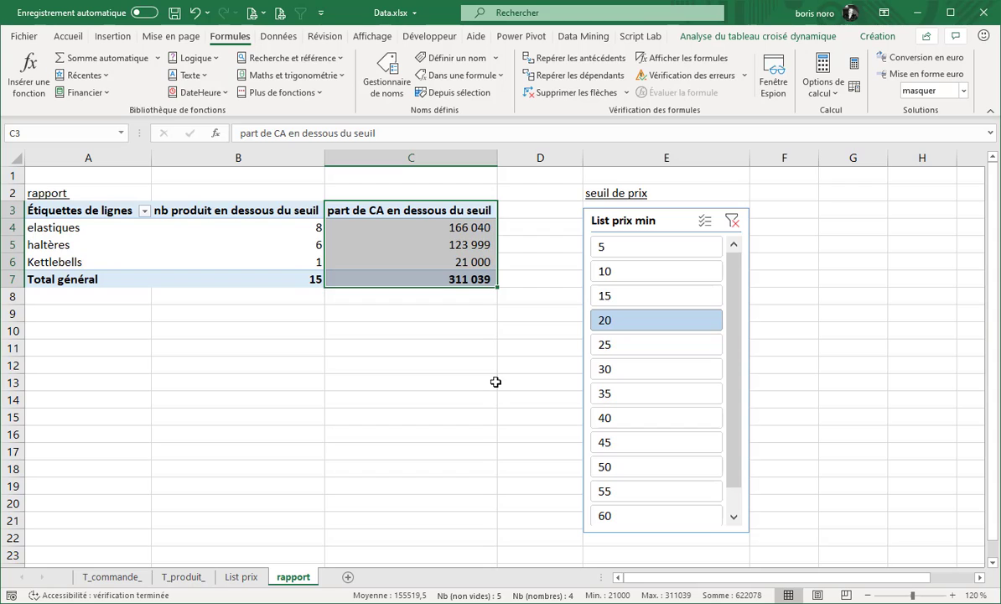
# Switch the price threshold to 60 and examine the product counts and revenue shares per product type.
pyautogui.click(636, 517)
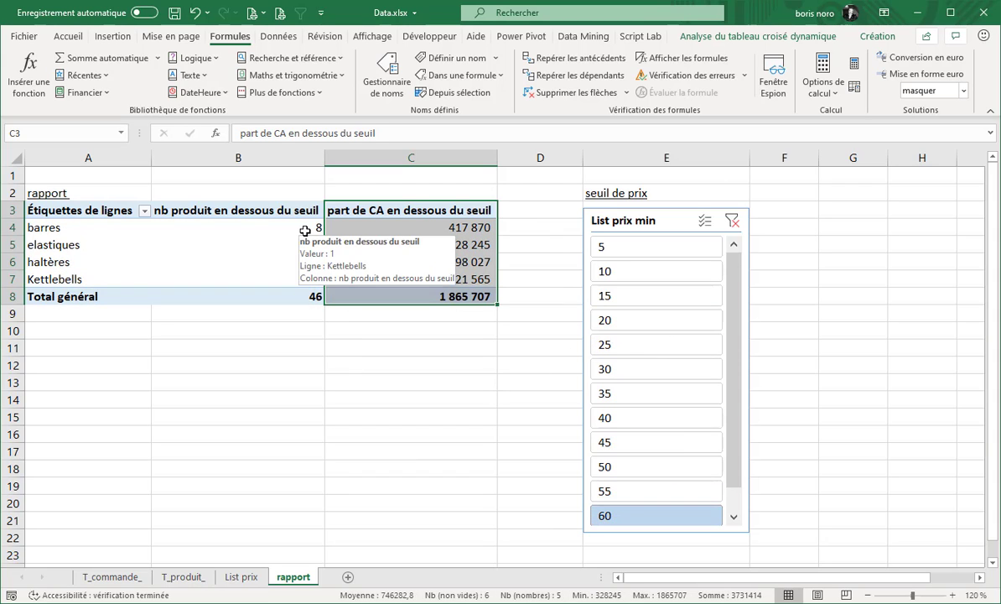
pyautogui.moveTo(302, 227); pyautogui.dragTo(302, 279)
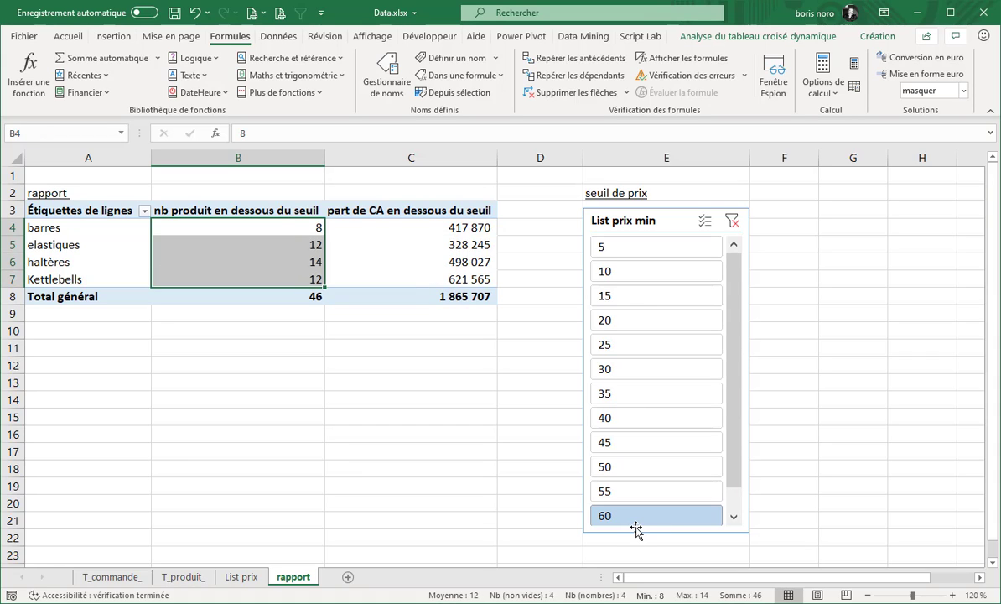
pyautogui.moveTo(425, 224); pyautogui.dragTo(428, 279)
pyautogui.click(348, 416)
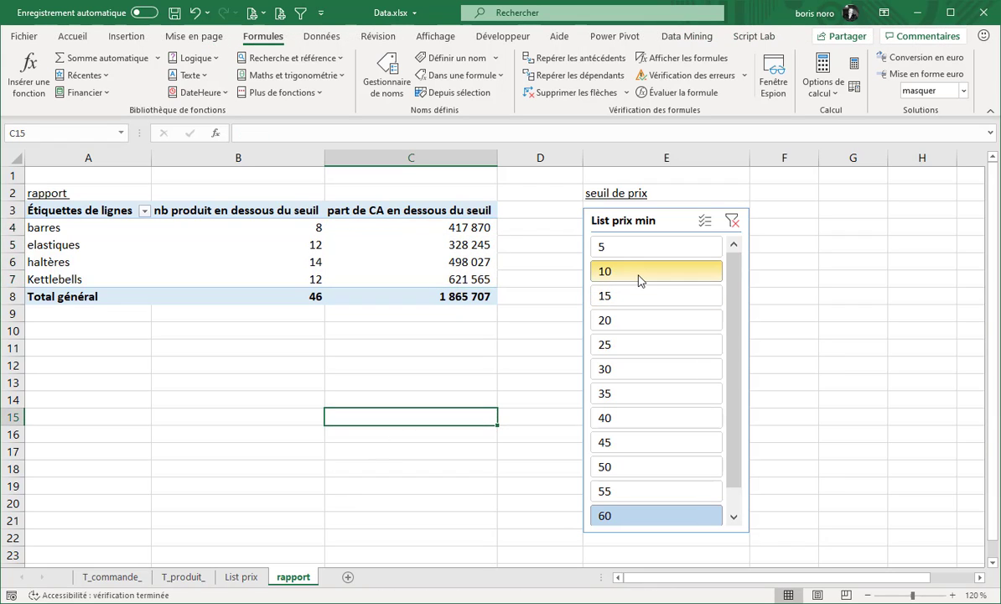
# Switch the price threshold to 10 and check the product counts and revenue values for elastiques and haltères.
pyautogui.click(640, 279)
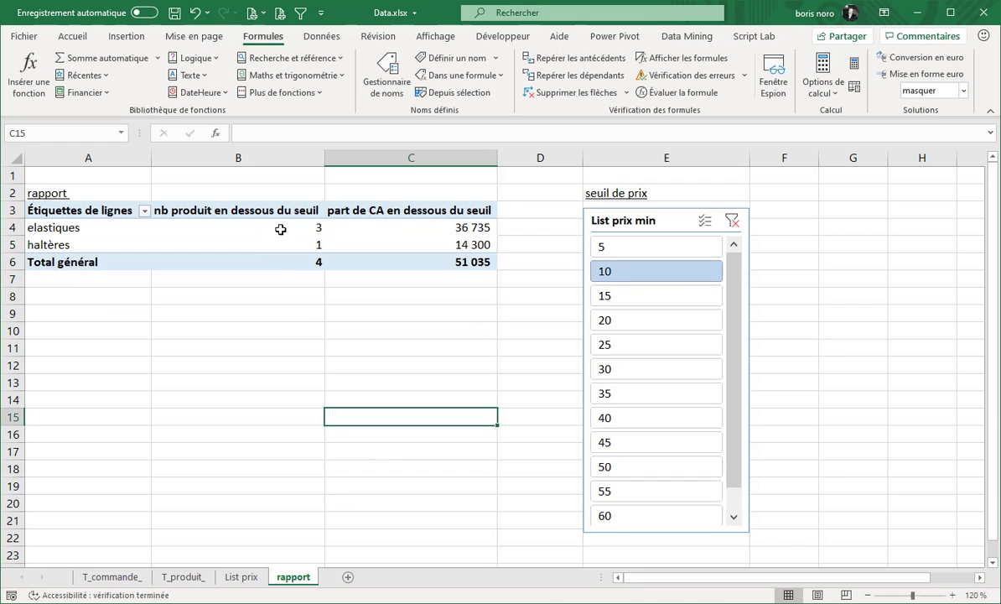
pyautogui.moveTo(280, 229); pyautogui.dragTo(280, 243)
pyautogui.moveTo(418, 235); pyautogui.dragTo(429, 231)
pyautogui.moveTo(429, 230); pyautogui.dragTo(432, 248)
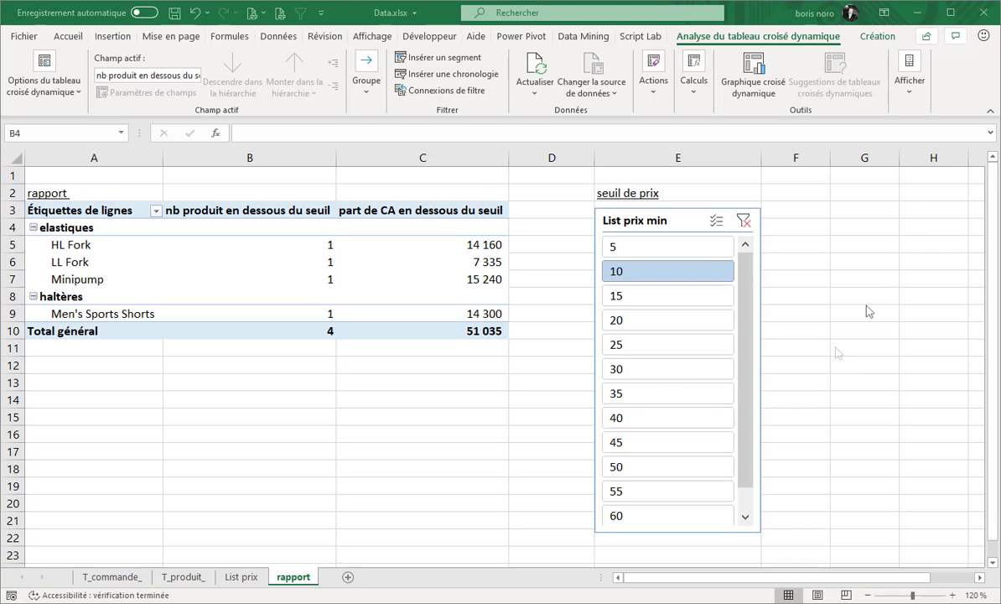
# Filter the product-level pivot report by threshold 35, review the models under each type, and try another threshold.
pyautogui.click(672, 395)
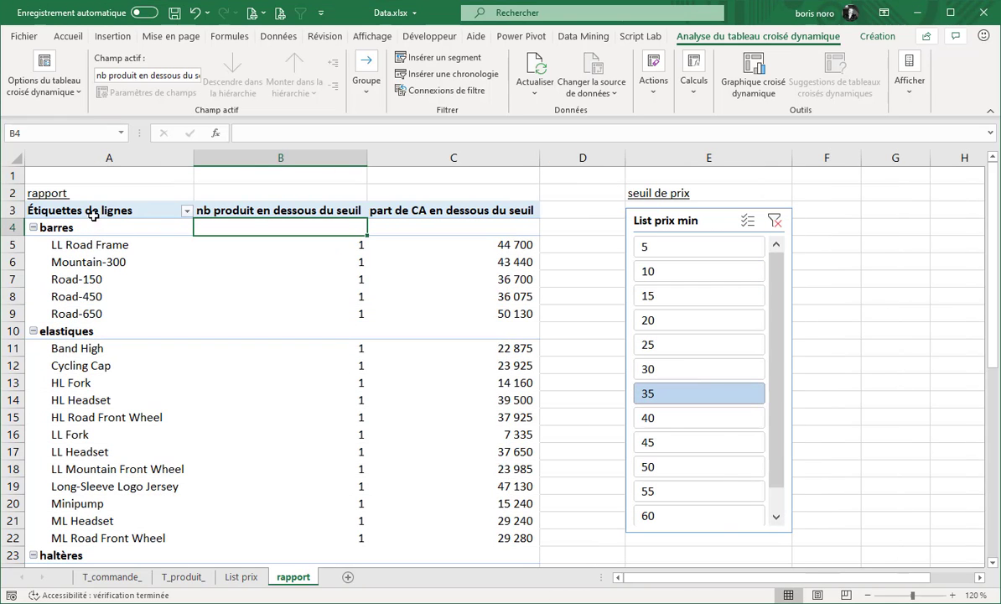
pyautogui.scroll(-1, 113, 285)
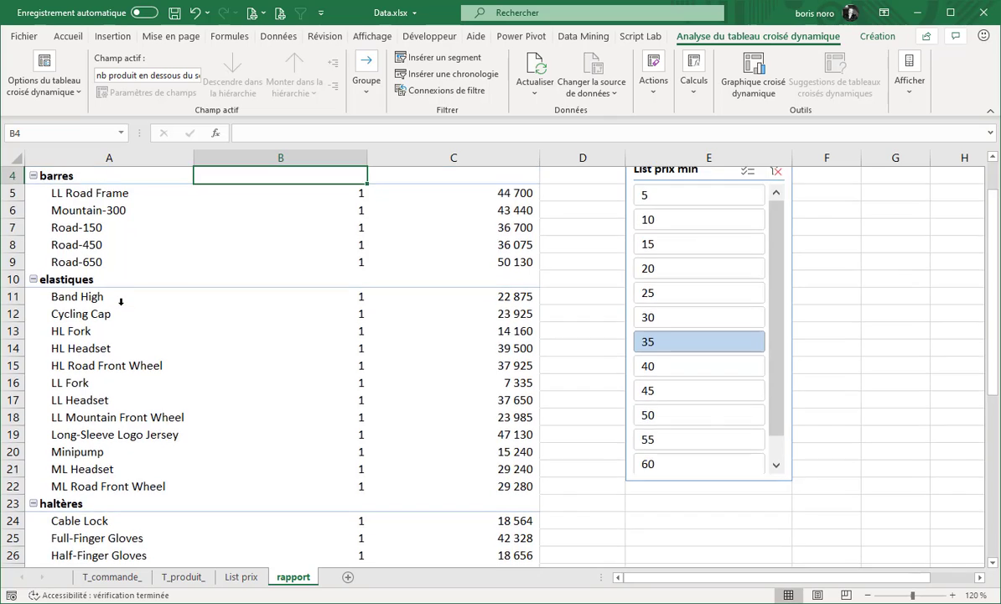
pyautogui.scroll(1, 709, 336)
pyautogui.click(709, 318)
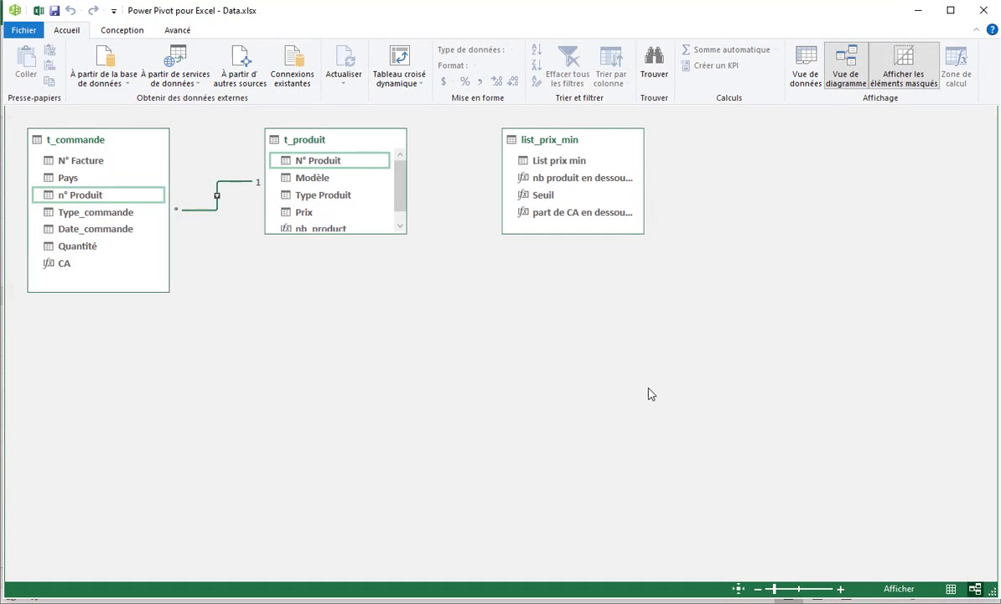
# Examine the t_commande table and its relationship to t_produit in the finished data model diagram.
pyautogui.click(128, 147)
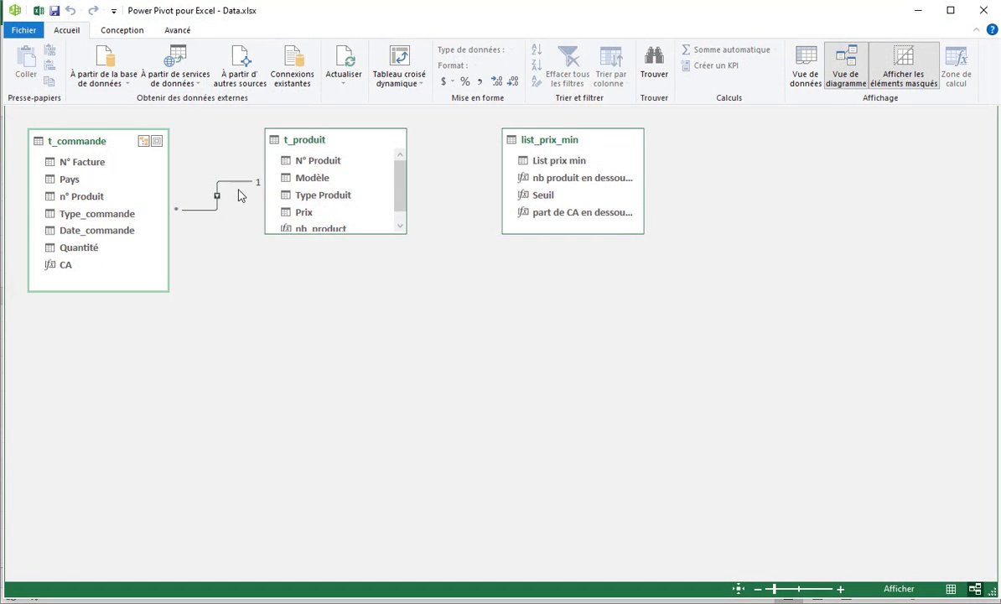
pyautogui.click(209, 210)
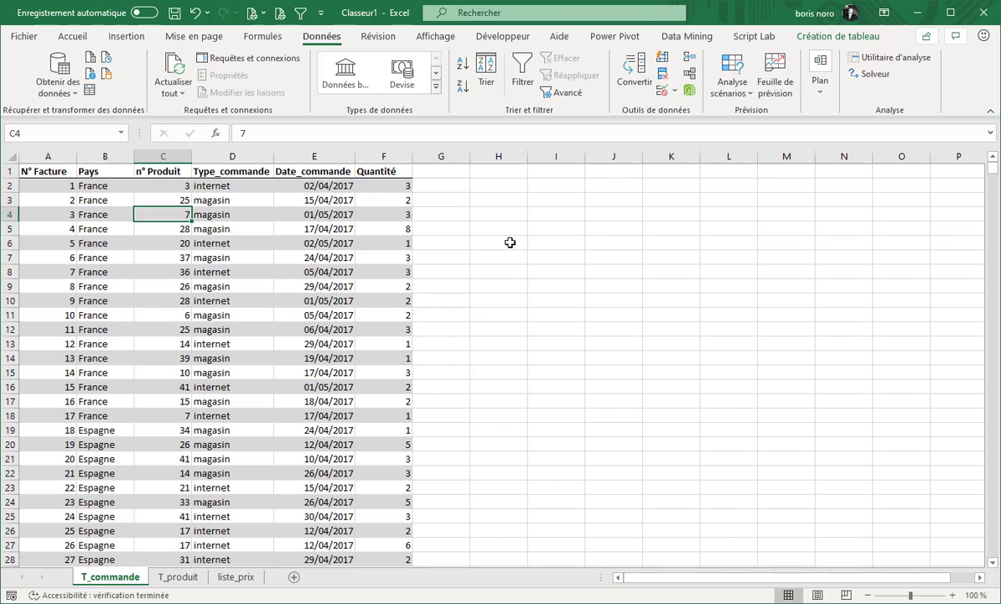
# Review the columns of the T_commande table in the Classeur1 workbook, from N° Facture to Quantité.
pyautogui.click(42, 166)
pyautogui.click(107, 165)
pyautogui.click(168, 165)
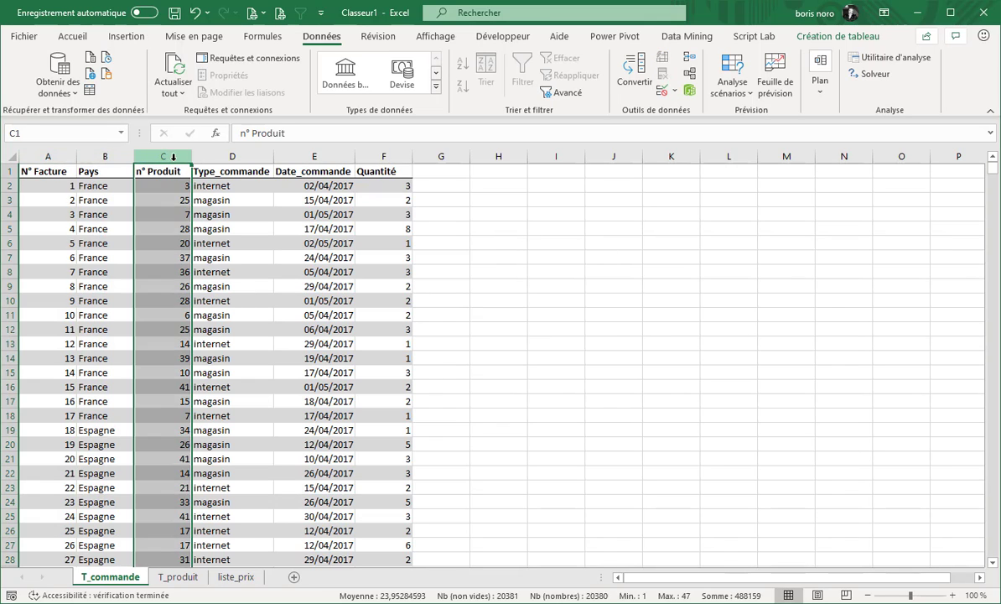
pyautogui.click(233, 165)
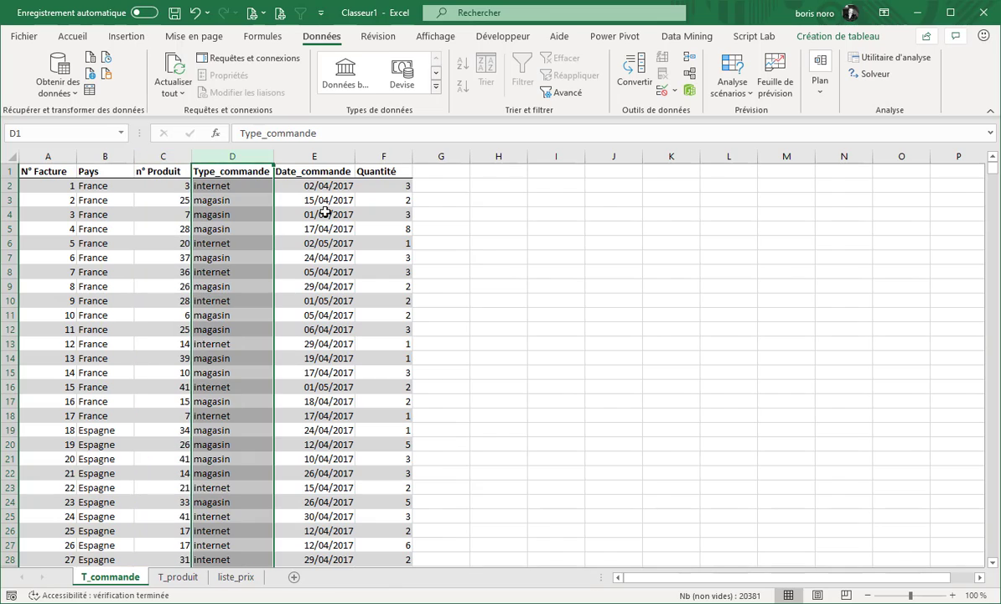
pyautogui.click(334, 165)
pyautogui.click(384, 158)
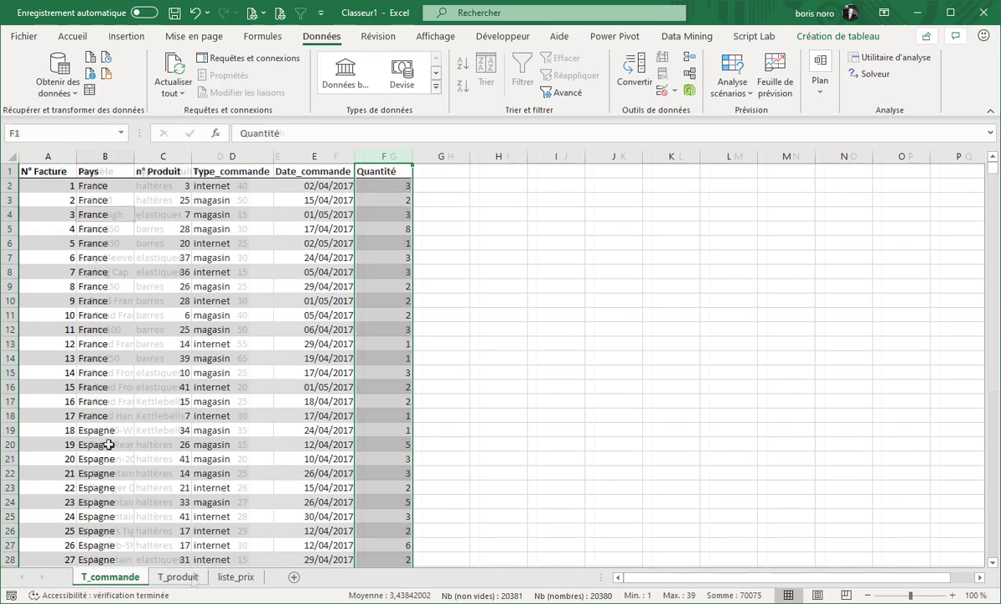
# Review the N° Produit, Modèle, Type Produit and Prix columns on the T_produit sheet.
pyautogui.click(178, 577)
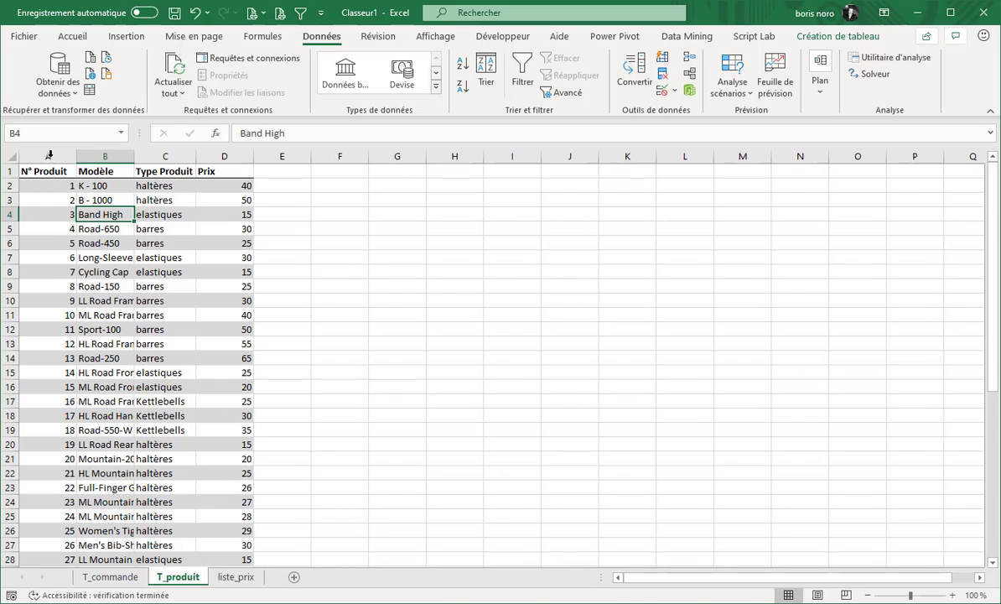
pyautogui.click(39, 166)
pyautogui.click(103, 166)
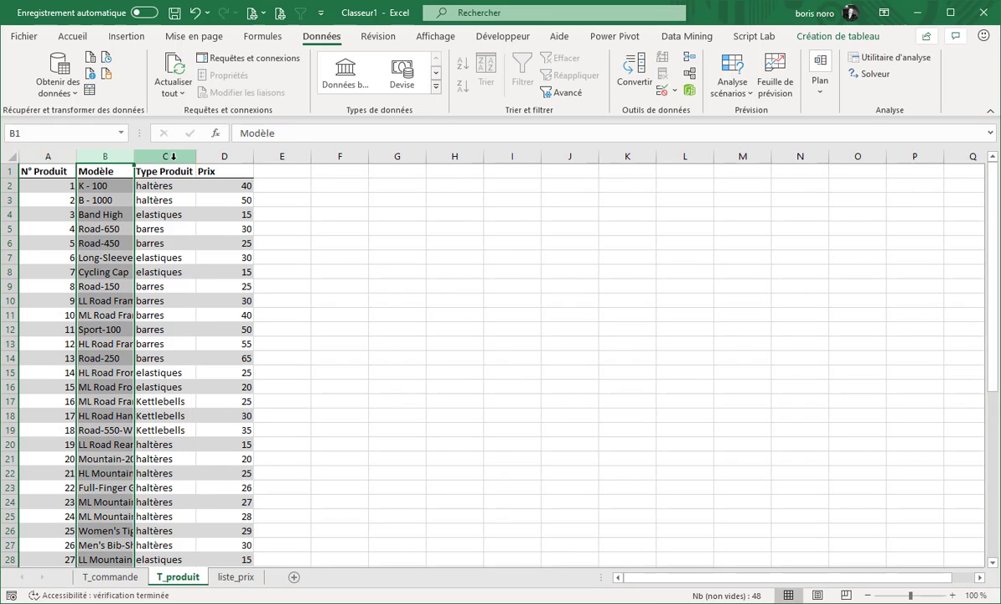
pyautogui.click(168, 168)
pyautogui.click(223, 160)
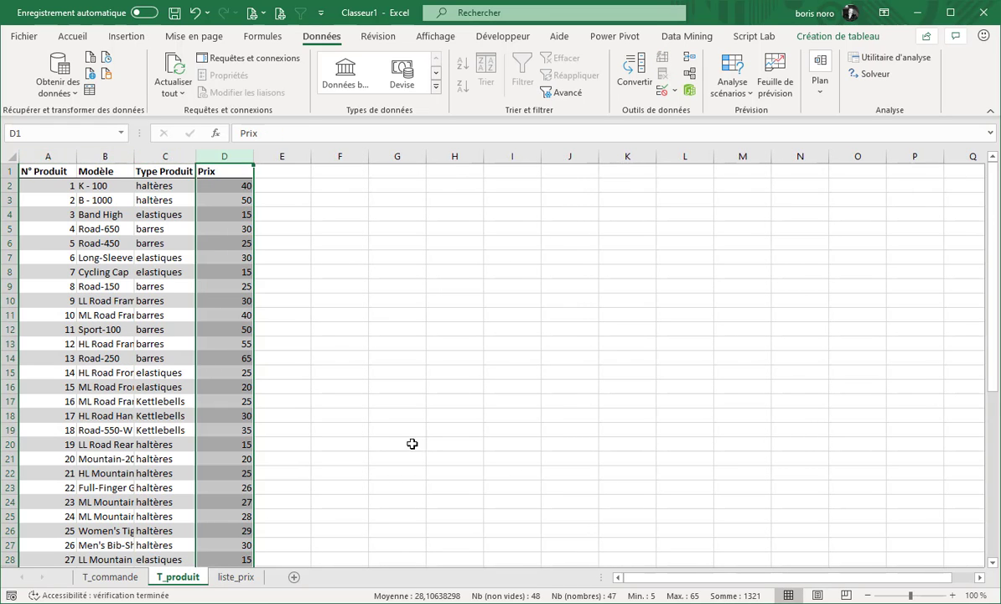
# Review the List prix min column on the liste_prix sheet.
pyautogui.click(237, 577)
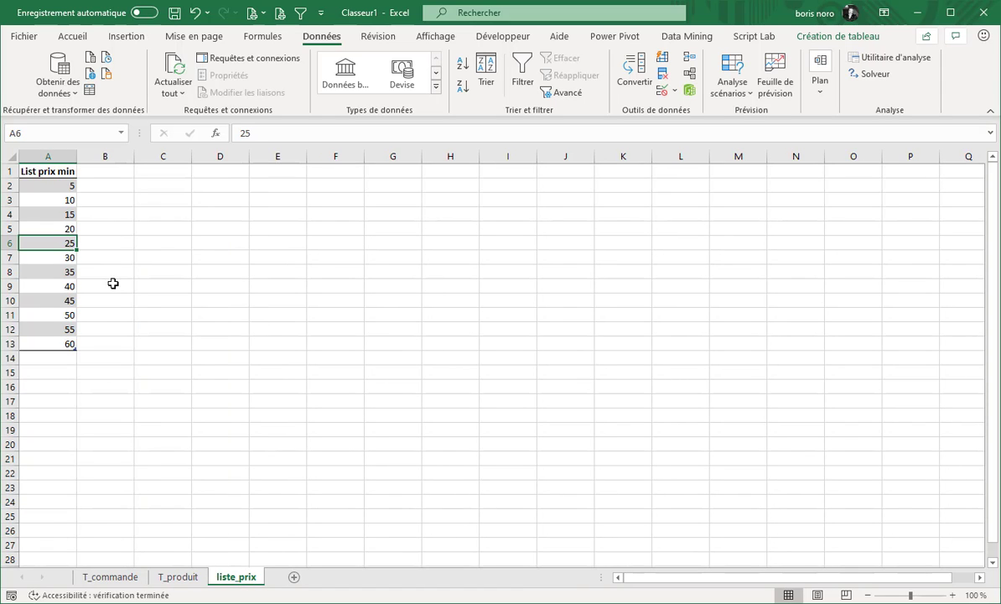
pyautogui.click(39, 156)
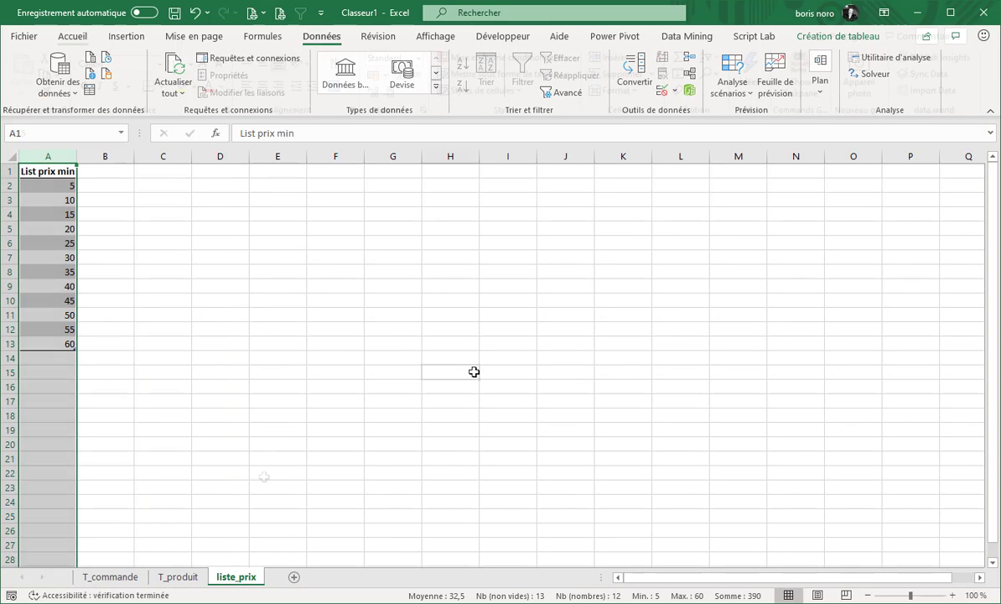
pyautogui.click(474, 372)
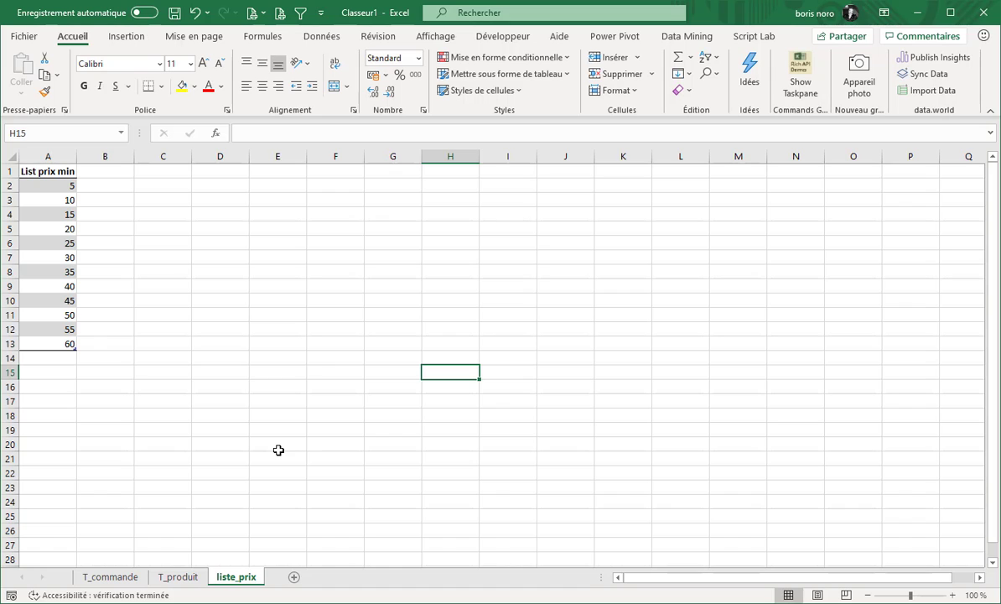
# Add the order table on the T_commande sheet to the Power Pivot data model.
pyautogui.click(118, 578)
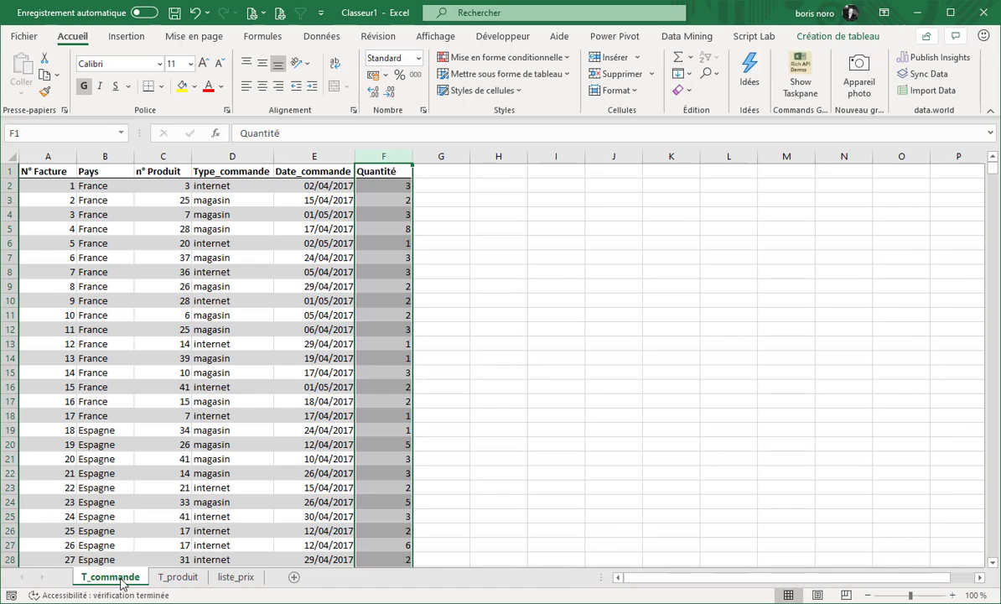
pyautogui.click(67, 200)
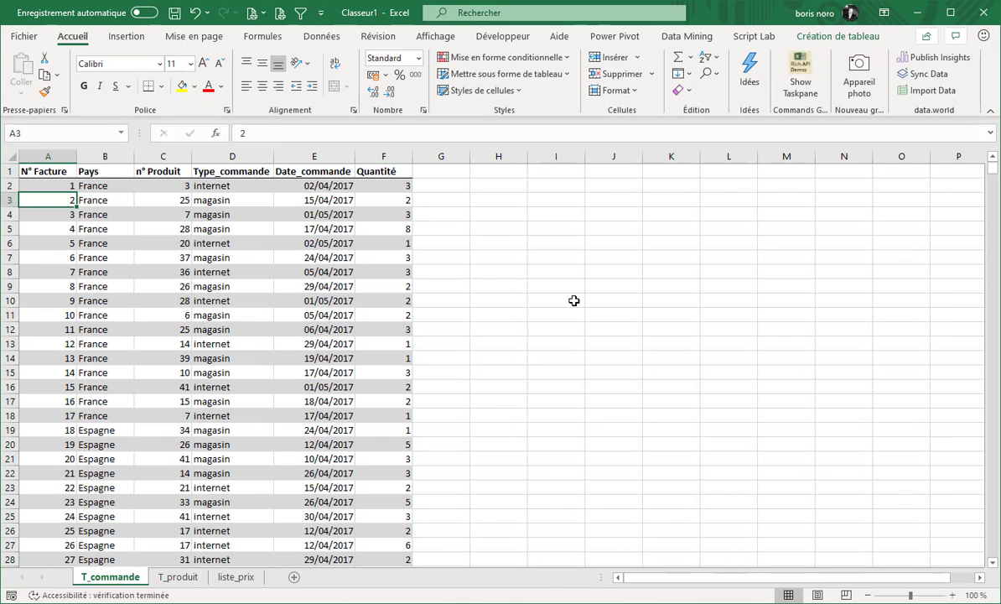
pyautogui.click(616, 38)
pyautogui.click(245, 75)
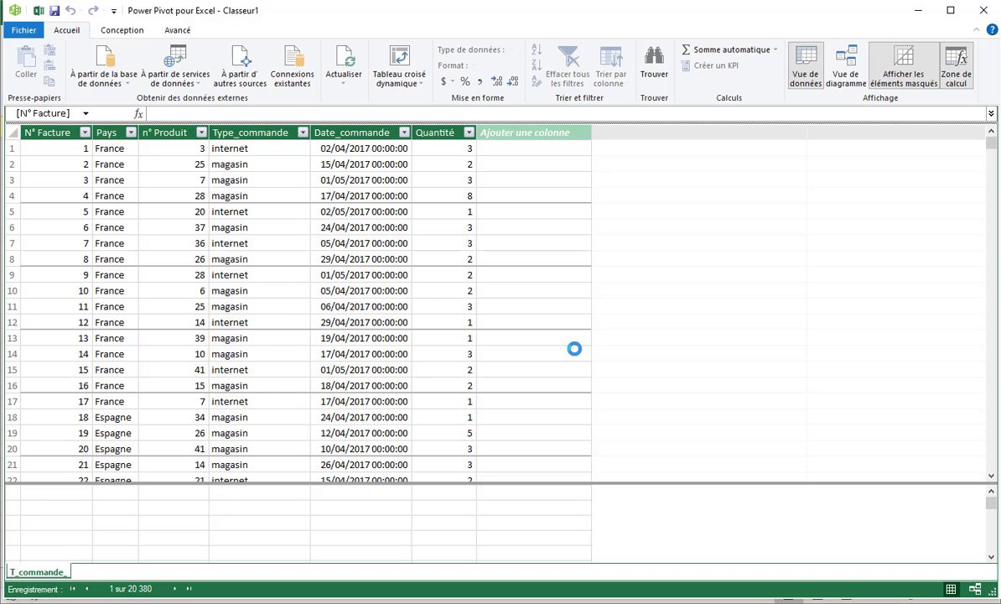
# Return to the workbook and add the product table on the T_produit sheet to the data model.
pyautogui.click(926, 15)
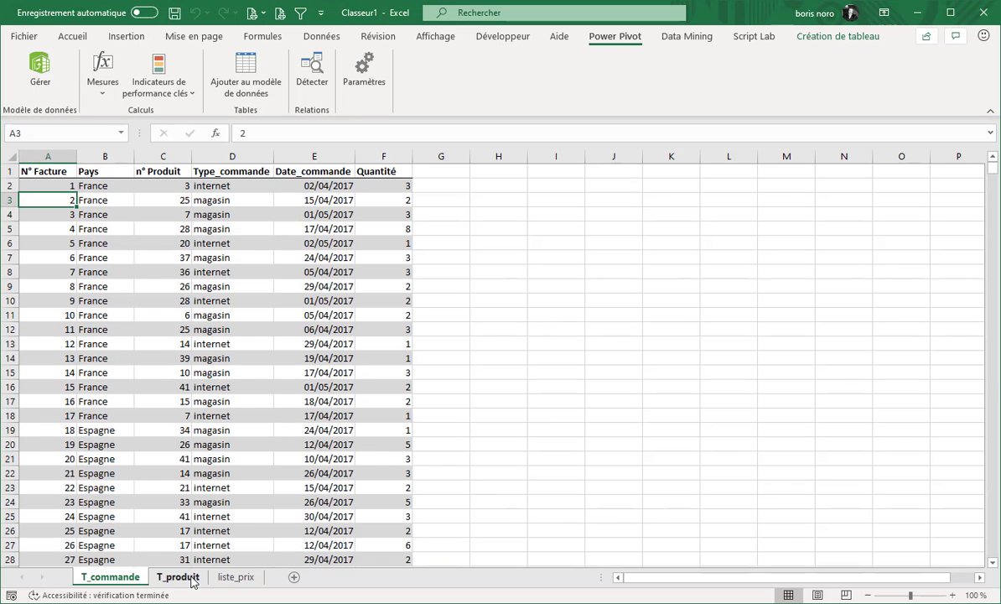
pyautogui.click(178, 577)
pyautogui.click(85, 216)
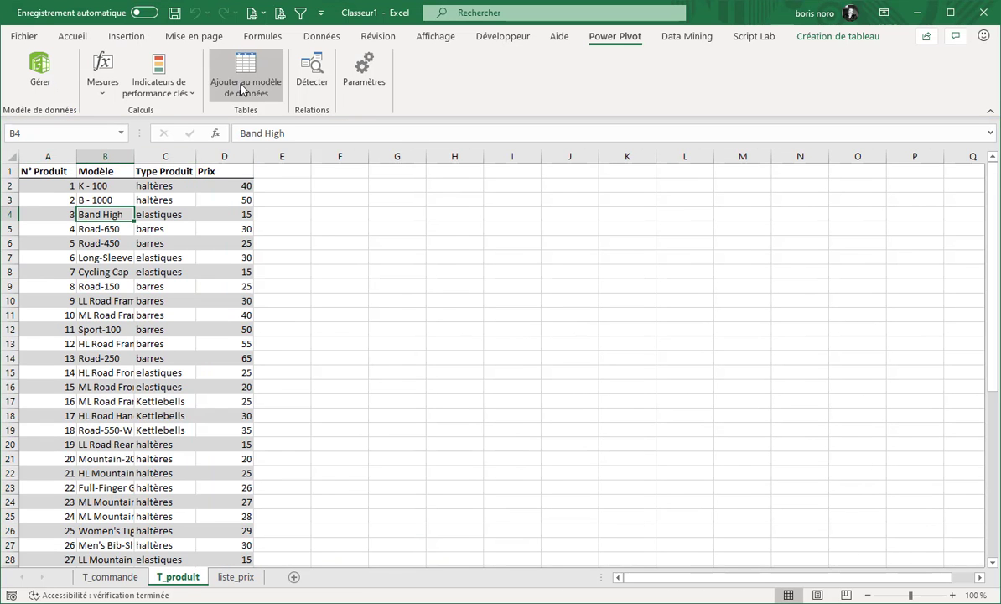
pyautogui.click(246, 74)
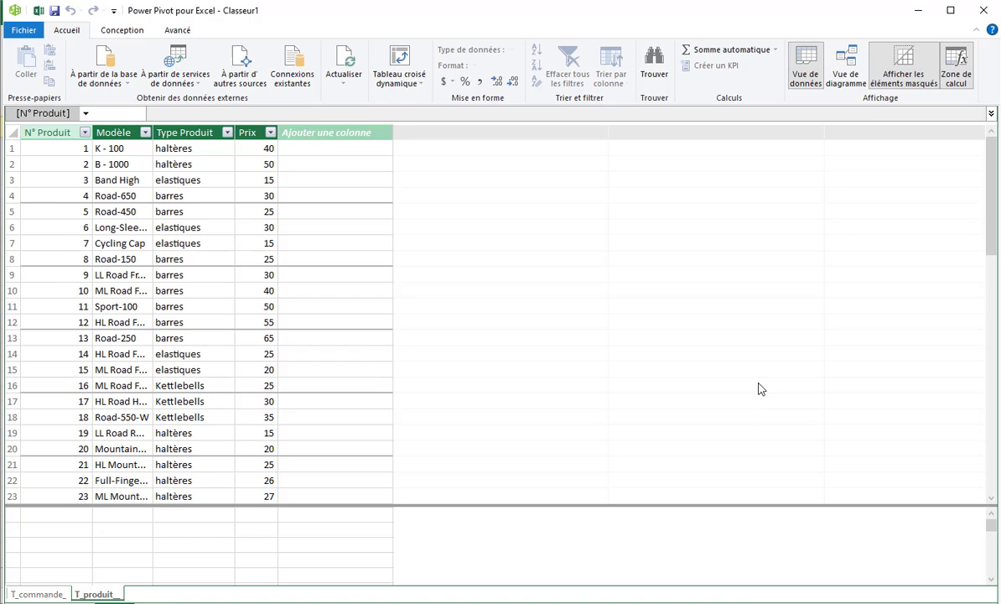
# Return to the workbook and add the List prix min table on the liste_prix sheet to the data model.
pyautogui.click(918, 10)
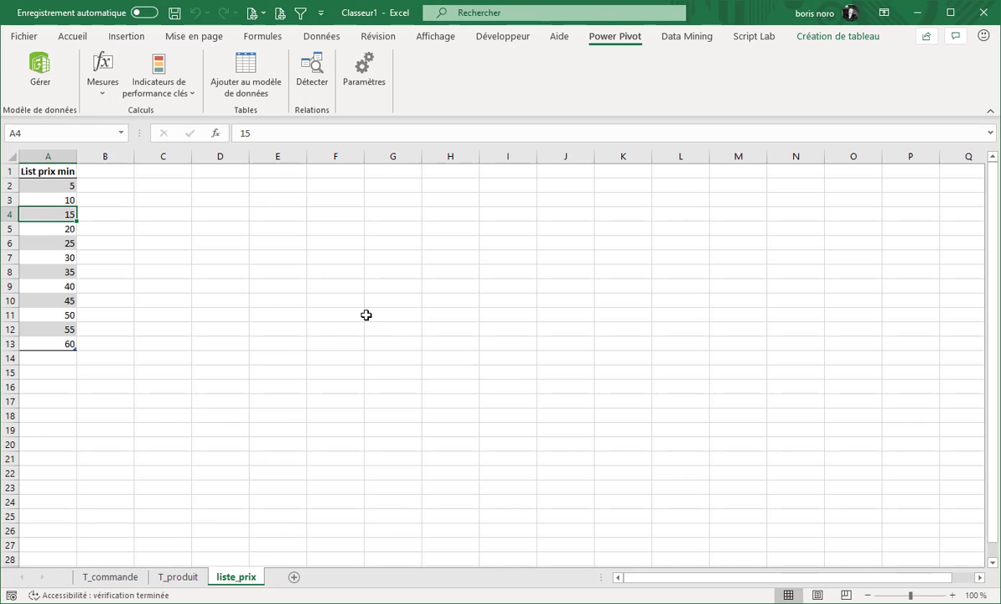
pyautogui.click(247, 88)
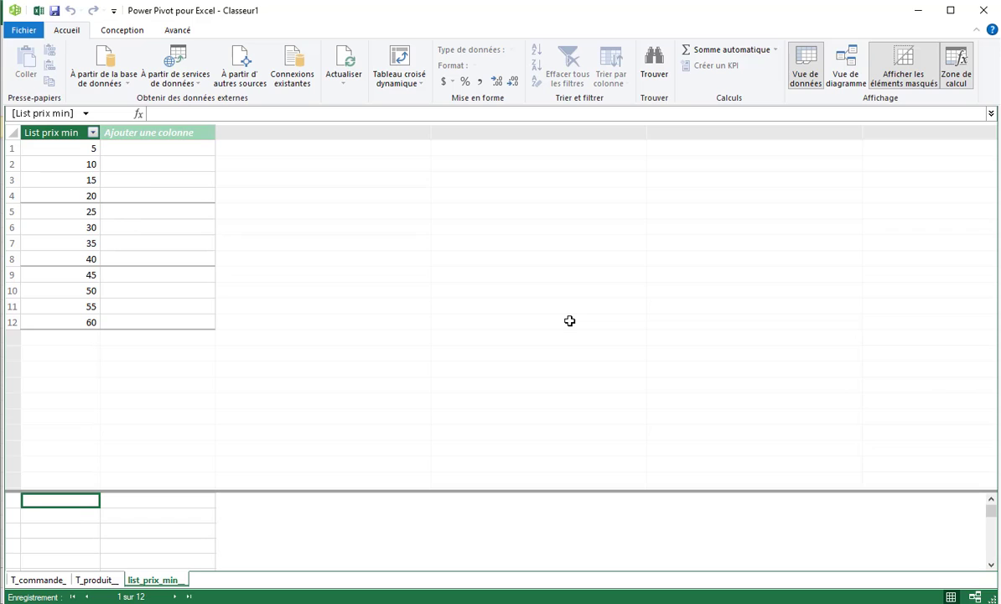
# In the model diagram, enlarge T_commande_ to show all its fields and relate N° Produit of T_produit__ to its n° Produit.
pyautogui.click(846, 71)
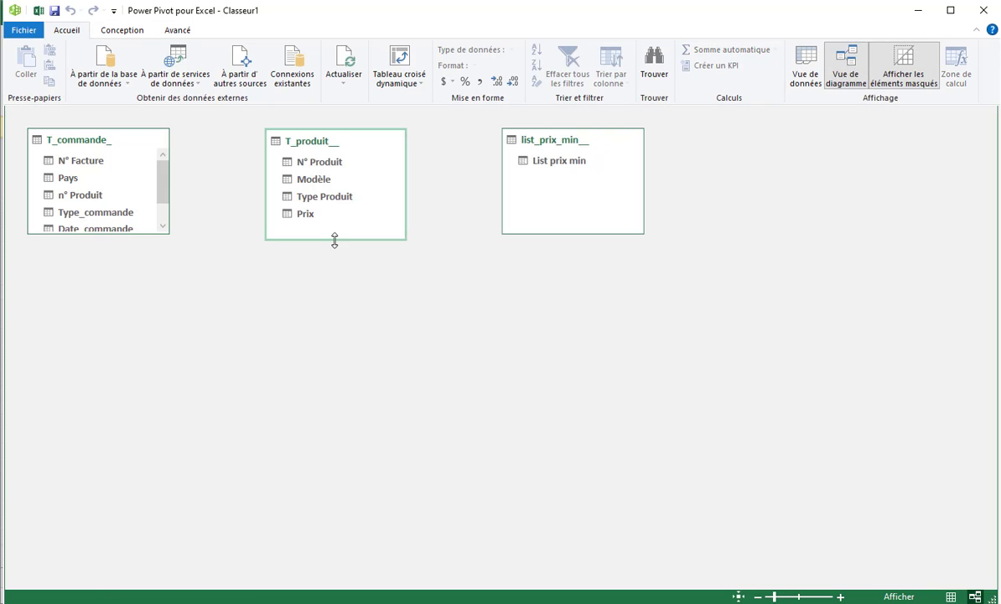
pyautogui.moveTo(92, 236); pyautogui.dragTo(92, 280)
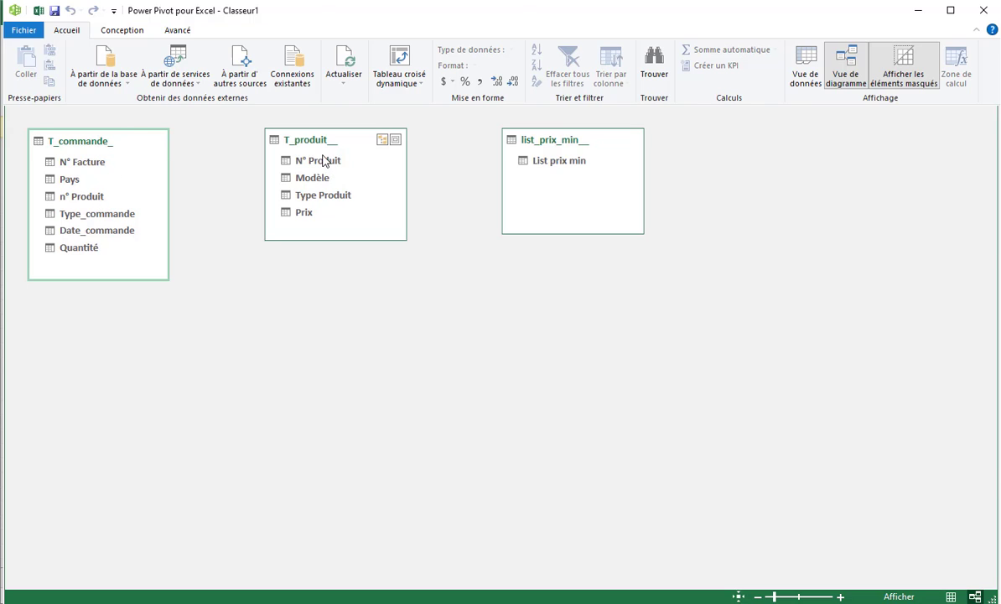
pyautogui.moveTo(323, 161); pyautogui.dragTo(99, 197)
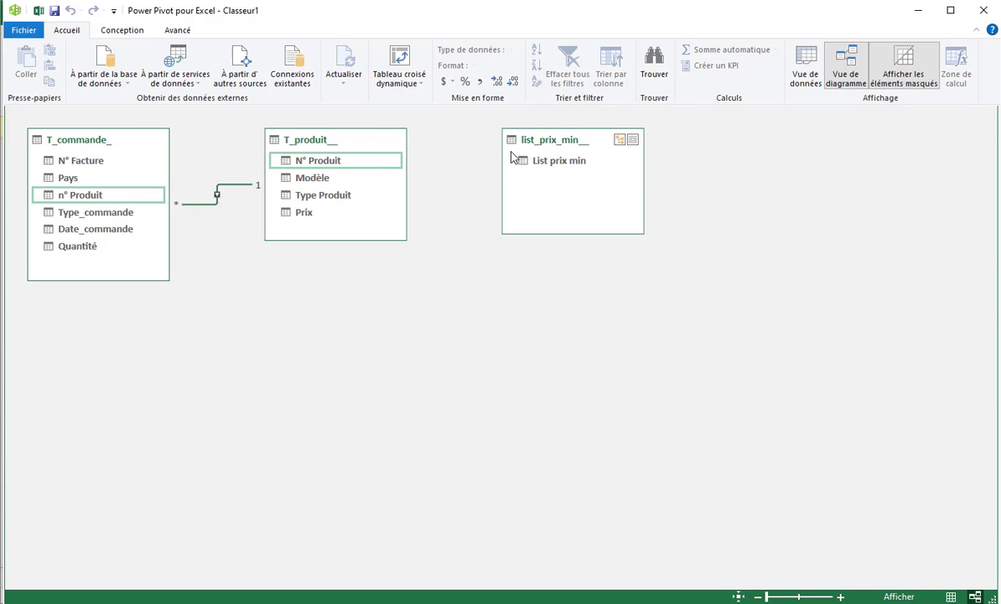
pyautogui.click(658, 156)
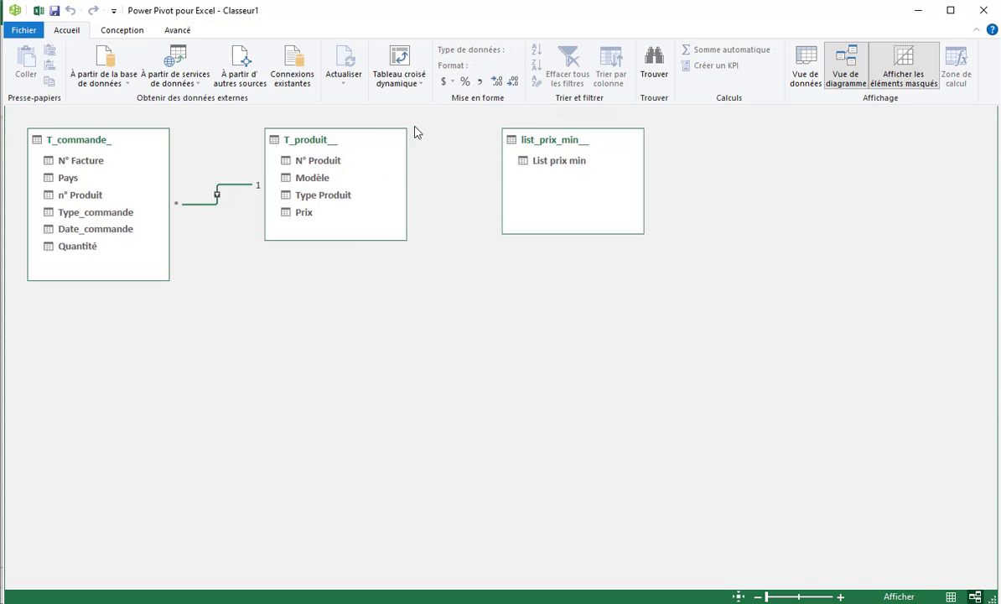
# Create a PivotTable from the data model on a new worksheet.
pyautogui.click(421, 90)
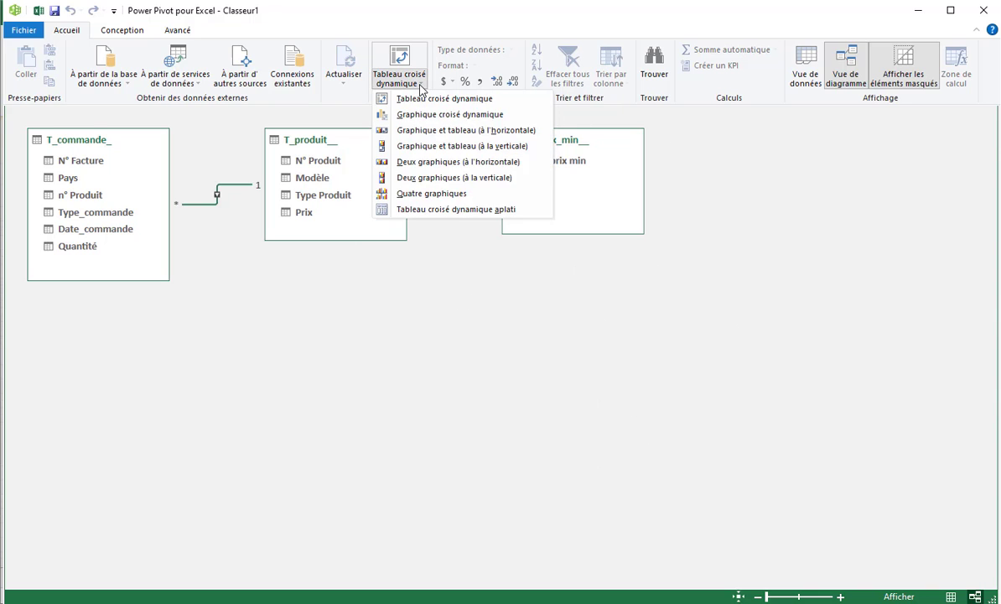
pyautogui.click(399, 98)
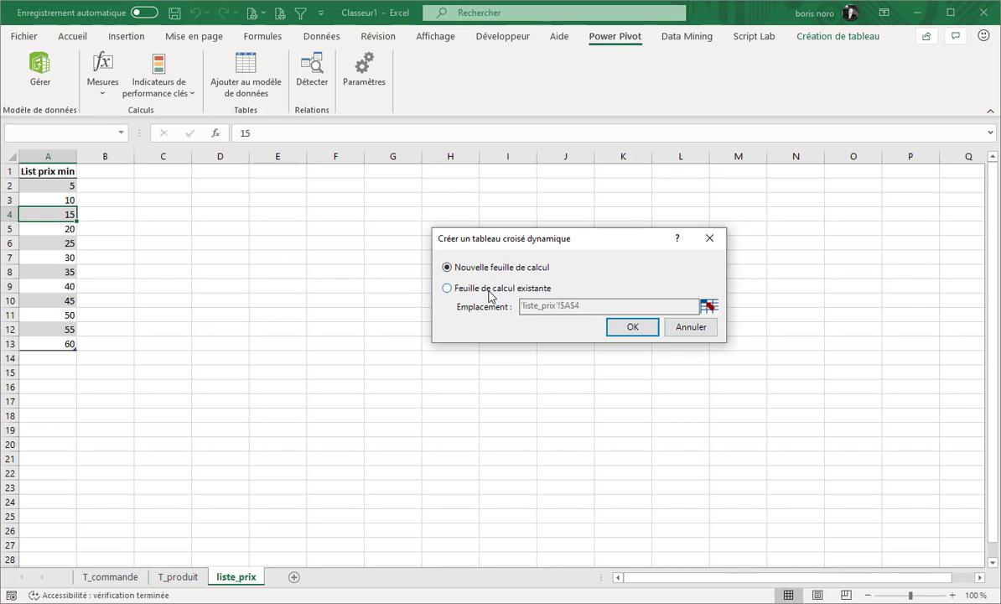
pyautogui.click(634, 329)
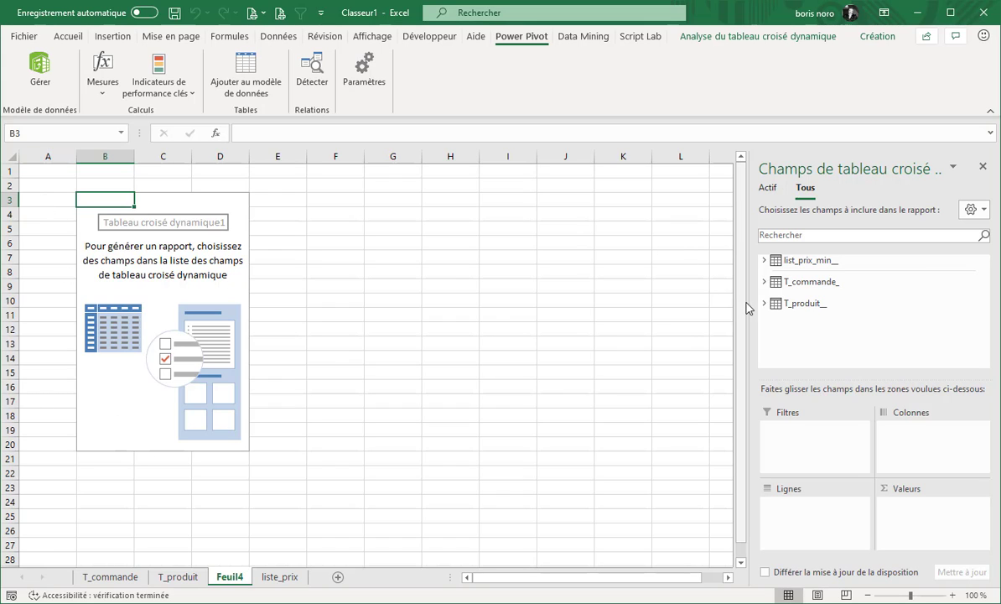
# Widen the PivotTable field pane and expand list_prix_min__, T_commande_ and T_produit__ to show their fields.
pyautogui.moveTo(749, 308); pyautogui.dragTo(654, 312)
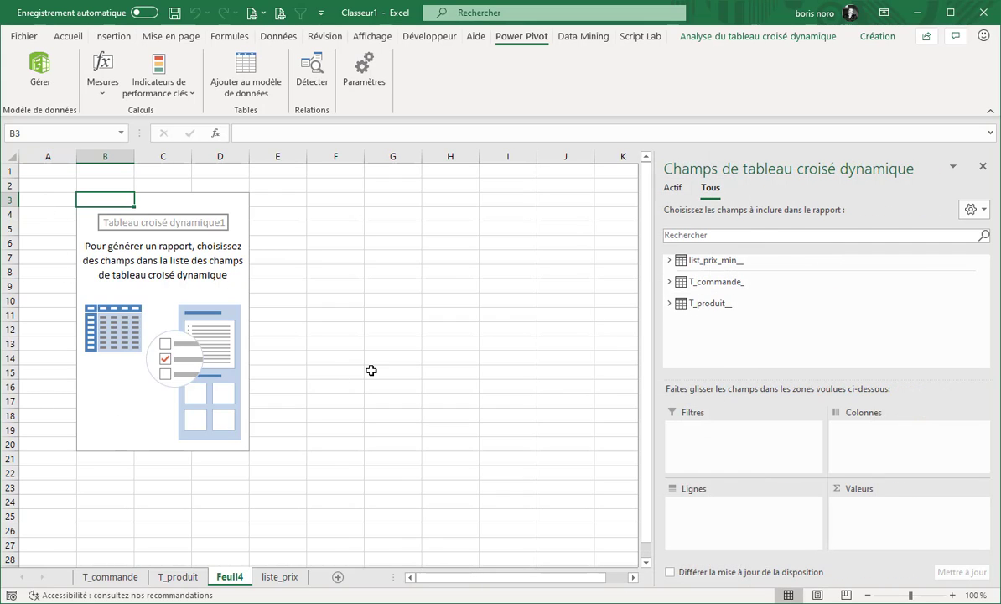
pyautogui.click(670, 261)
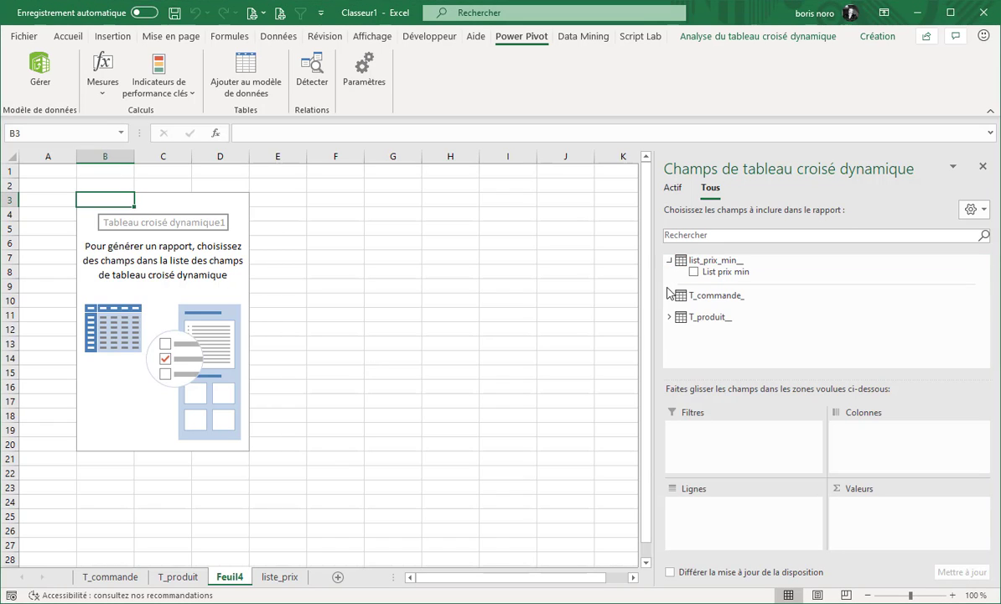
pyautogui.click(669, 292)
pyautogui.scroll(-1, 681, 327)
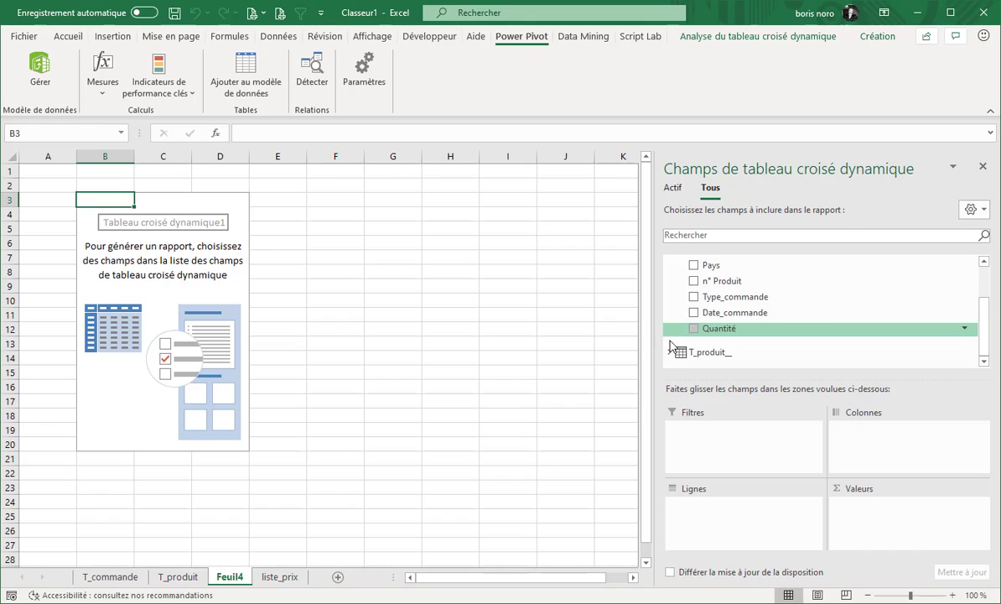
pyautogui.click(669, 355)
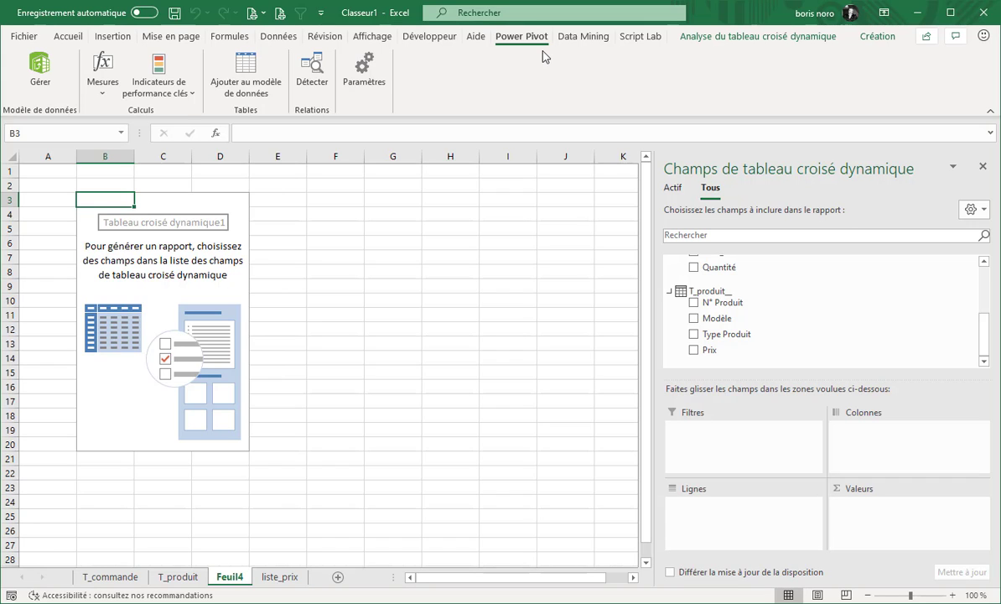
# Start a new measure in the T_produit__ table and name it nb_produit.
pyautogui.click(102, 91)
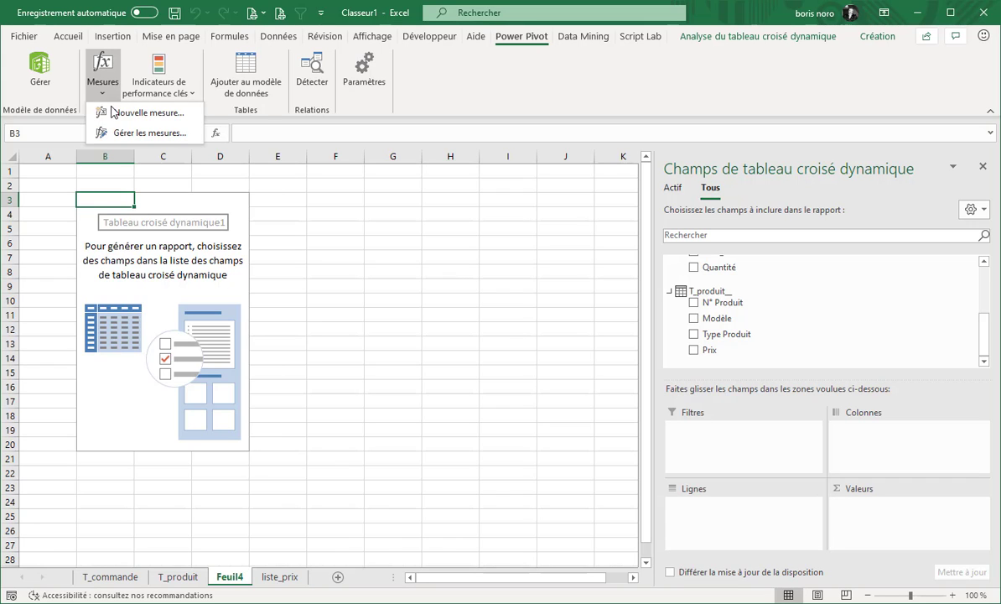
pyautogui.click(114, 112)
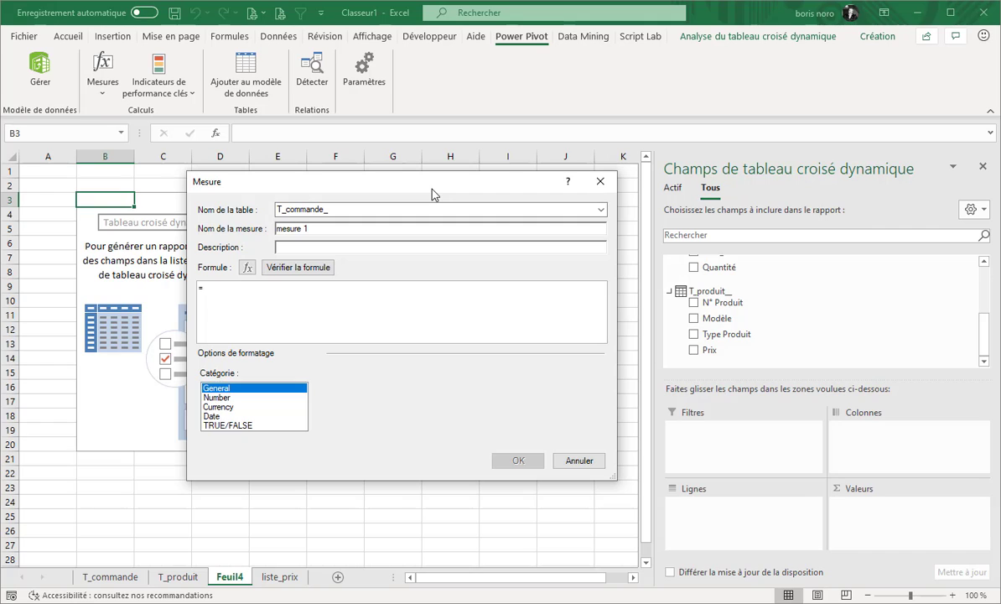
pyautogui.click(599, 210)
pyautogui.click(583, 236)
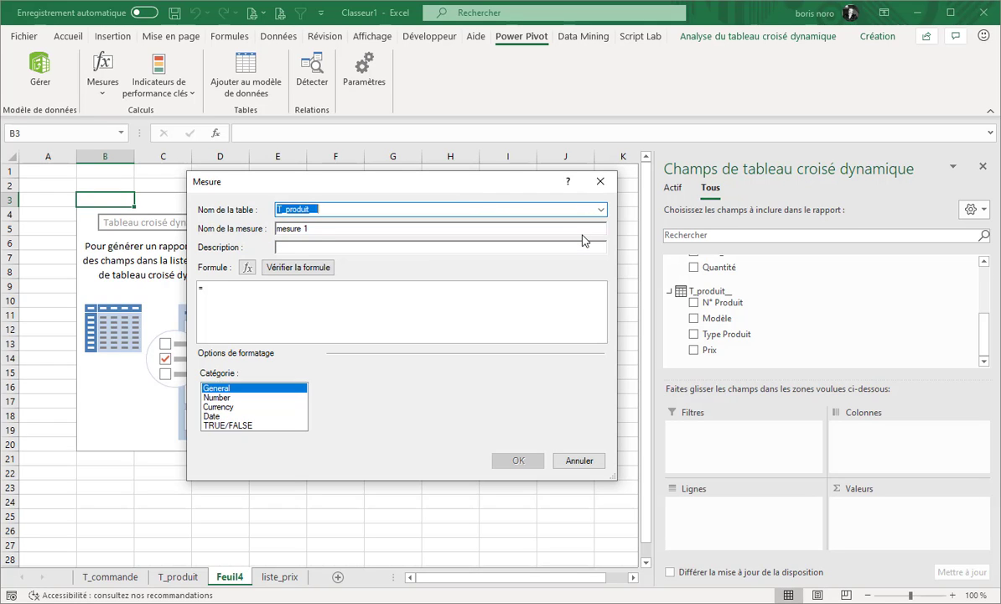
pyautogui.click(320, 225)
pyautogui.write('nb_produit')
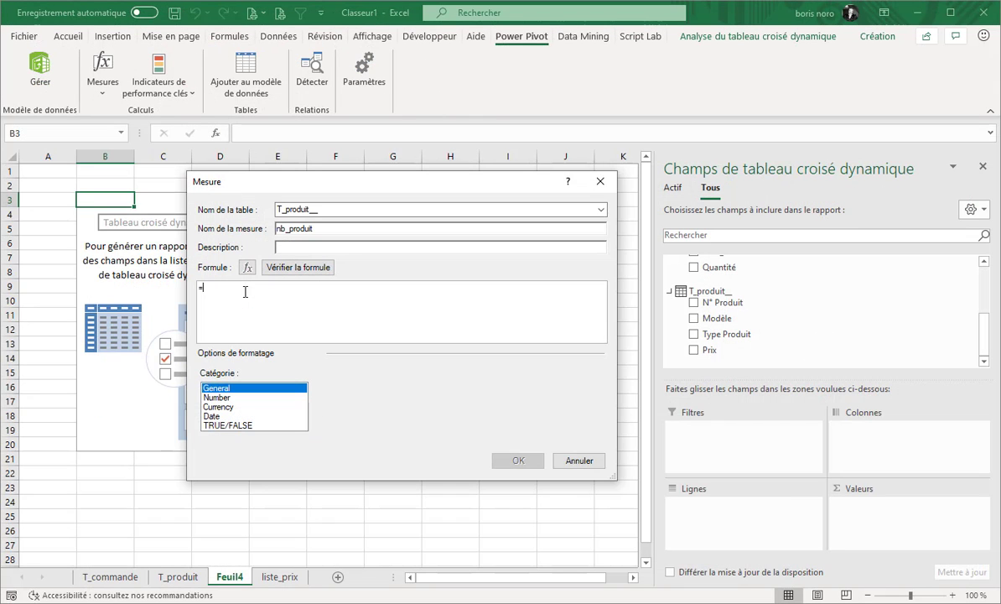
# Enter the nb_produit formula as =COUNT(T_produit__[N° Produit]).
pyautogui.write('COUNT(')
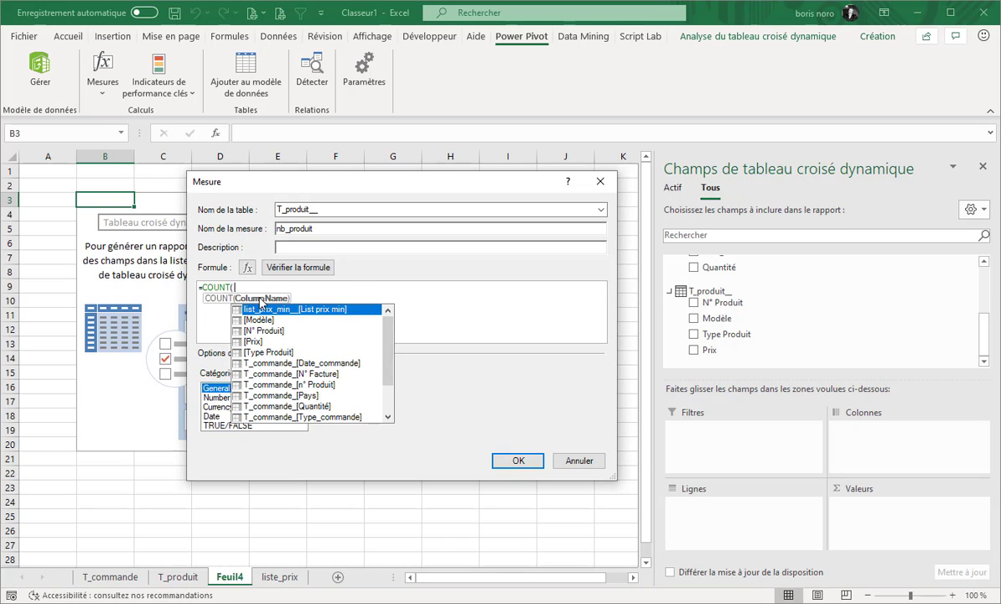
pyautogui.write('t_')
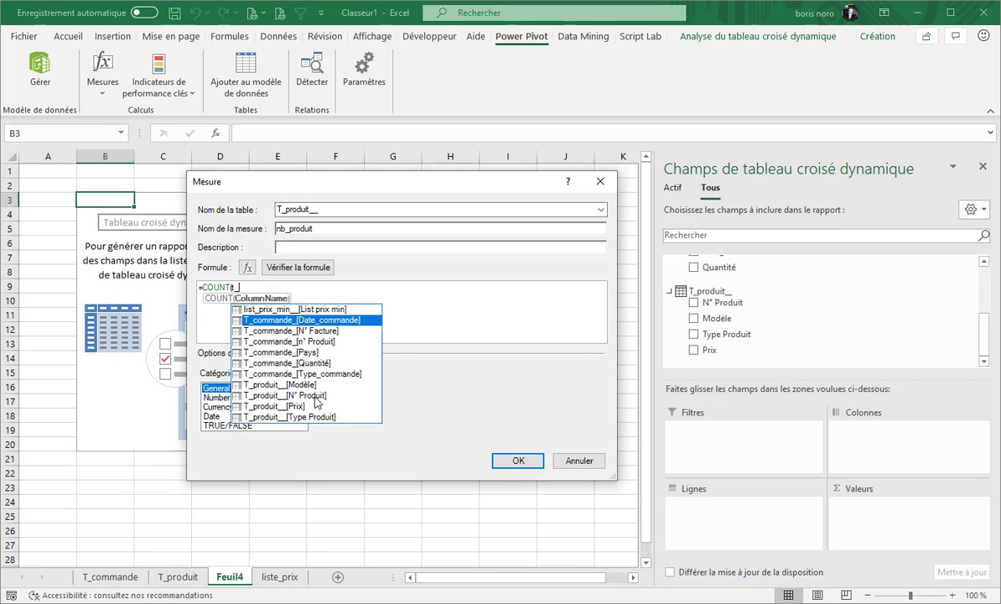
pyautogui.doubleClick(317, 396)
pyautogui.write(')')
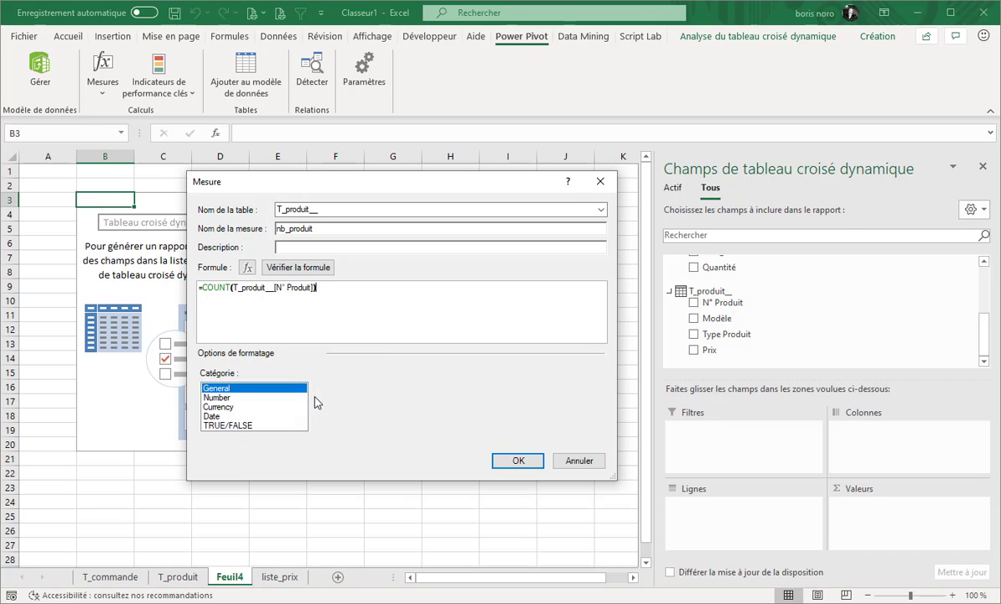
# Check the nb_produit formula and save the measure in Number format with 0 decimals and the thousands separator.
pyautogui.click(297, 267)
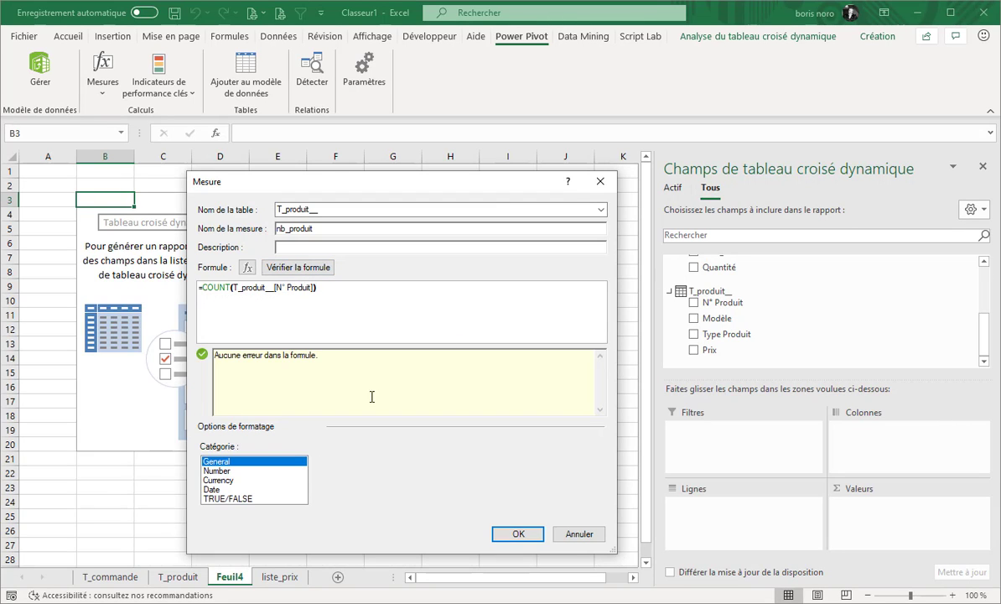
pyautogui.click(216, 470)
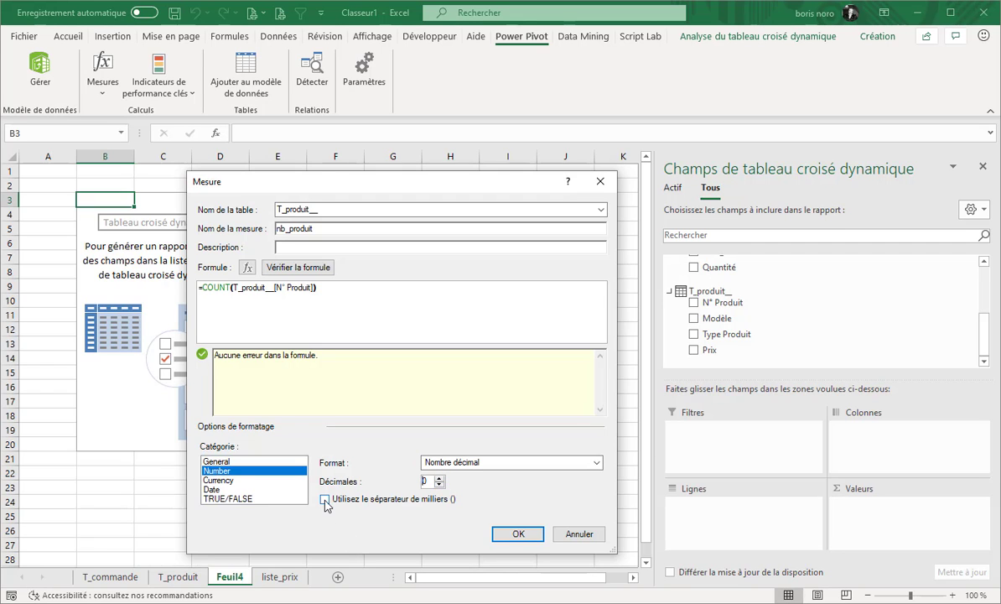
pyautogui.click(519, 533)
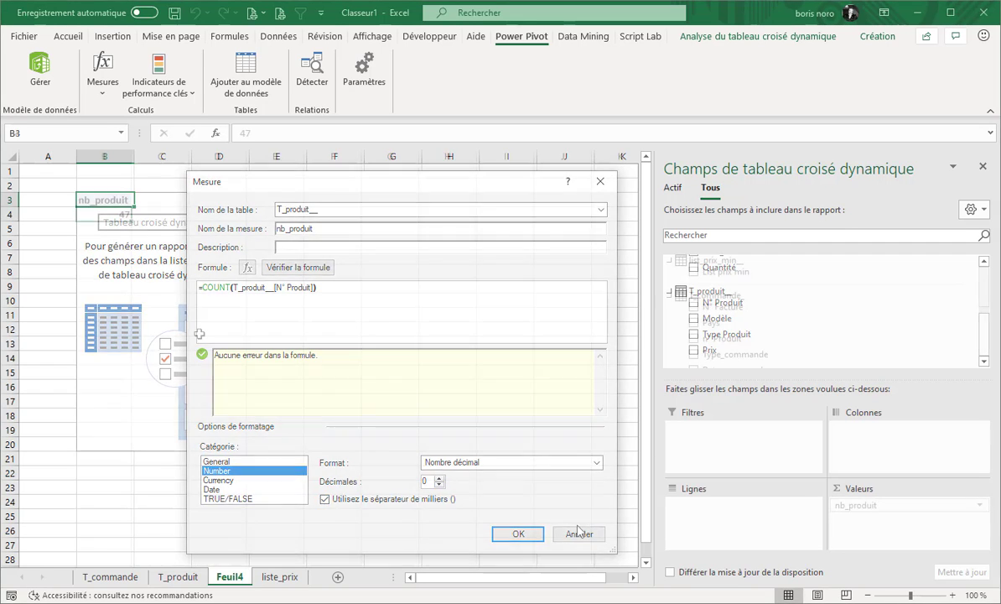
pyautogui.click(172, 577)
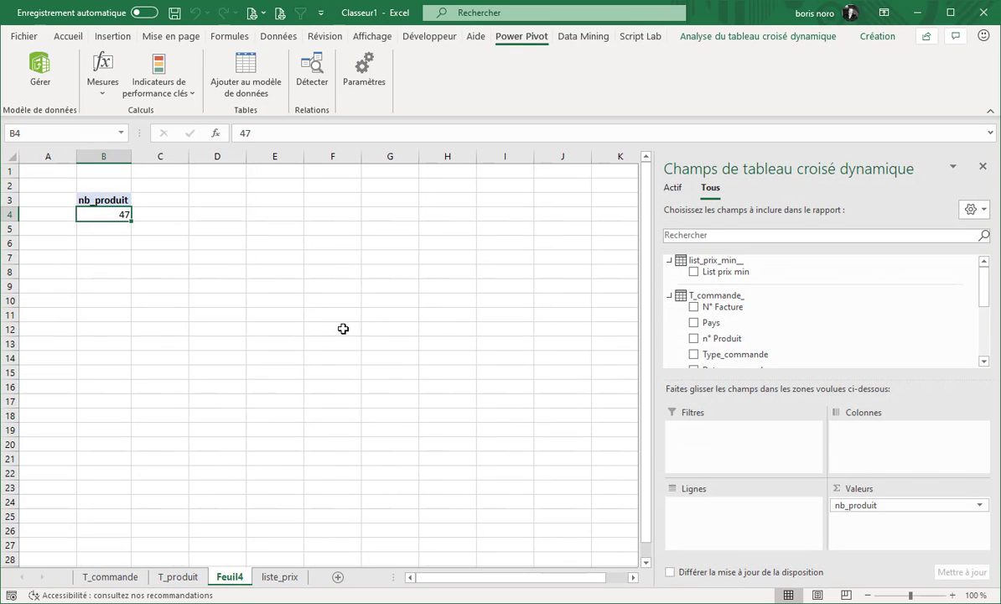
# Start another measure in the T_commande_ table and name it CA.
pyautogui.click(102, 84)
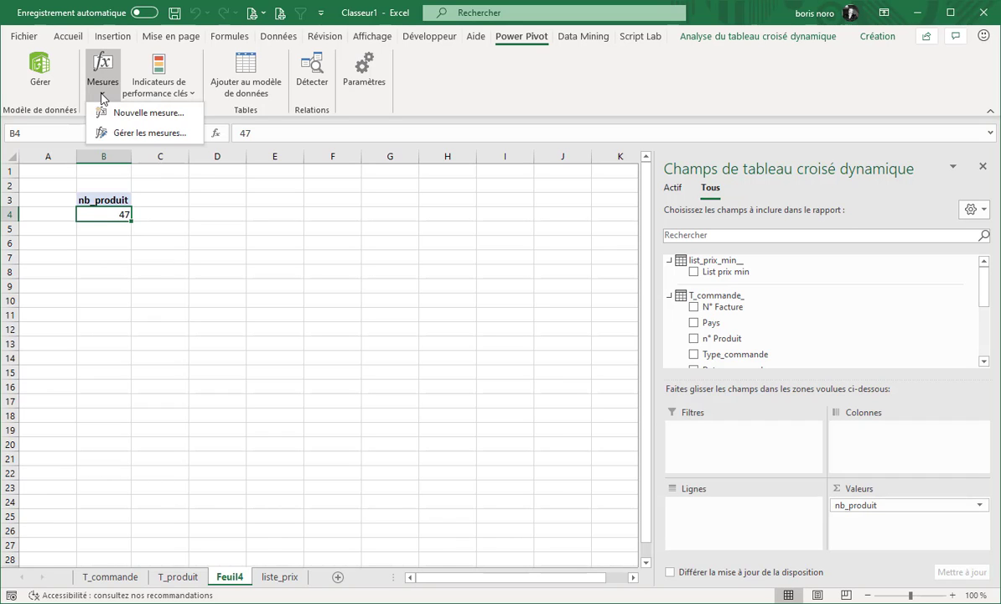
pyautogui.click(104, 109)
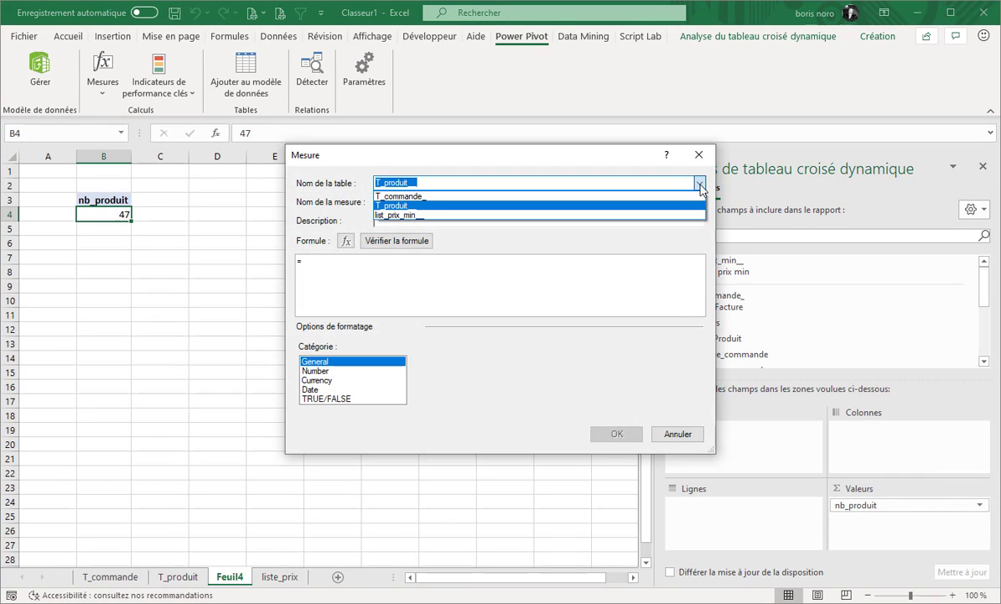
pyautogui.click(686, 196)
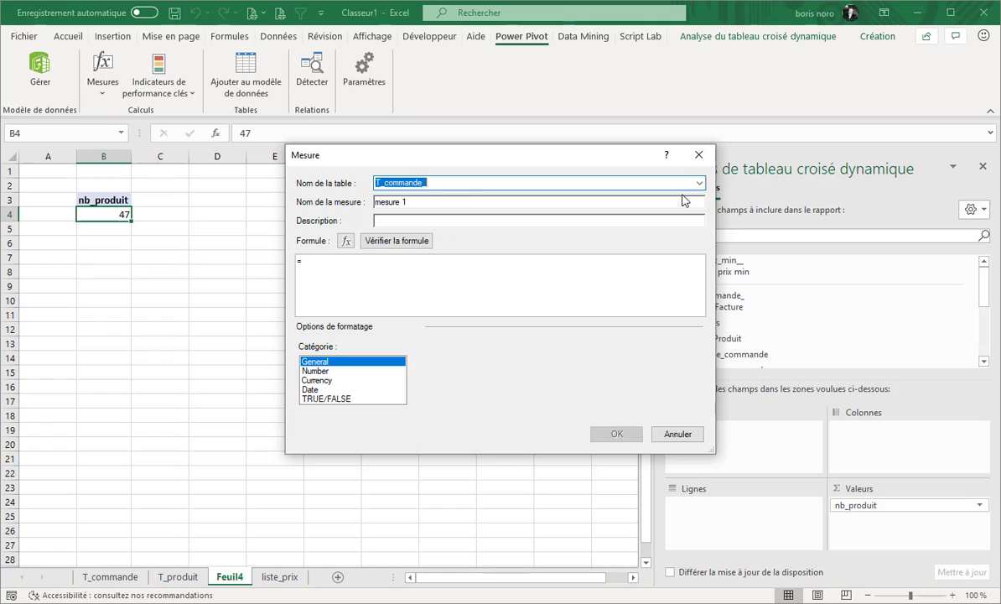
pyautogui.click(453, 202)
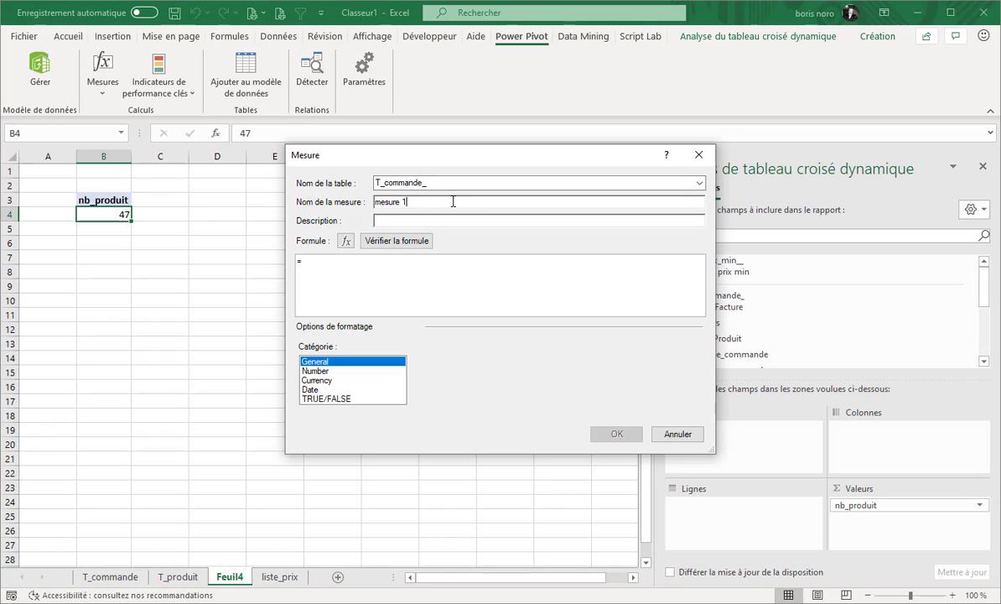
pyautogui.press('BackSpace')
pyautogui.press('BackSpace')
pyautogui.press('BackSpace')
pyautogui.press('BackSpace')
pyautogui.press('BackSpace')
pyautogui.press('BackSpace')
pyautogui.press('BackSpace')
pyautogui.press('BackSpace')
pyautogui.write('CA')
# Begin the CA formula with SUMX, using T_commande_ as its table argument.
pyautogui.click(361, 267)
pyautogui.write('SUMX(')
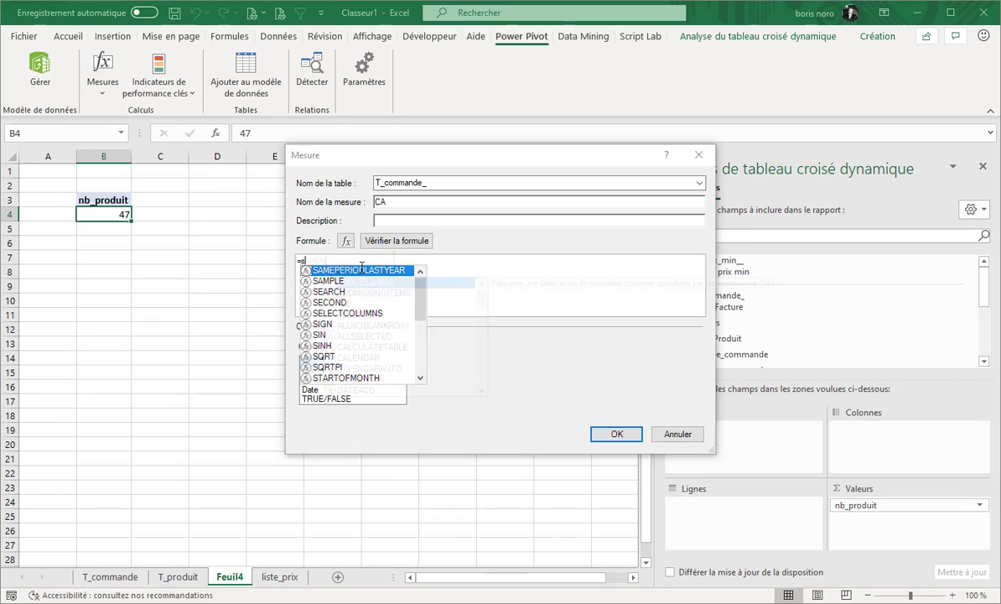
pyautogui.write('t')
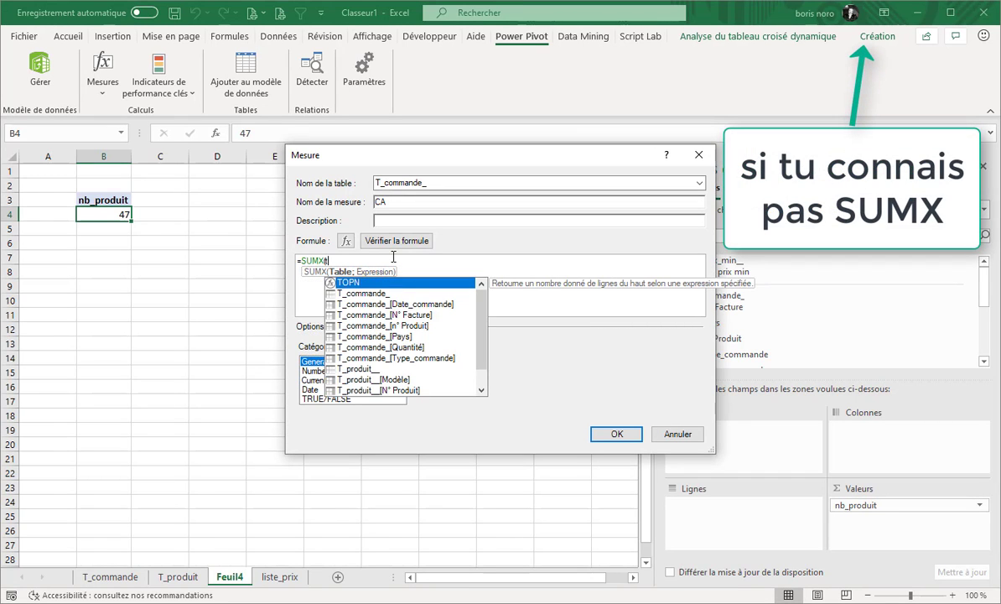
pyautogui.write('_')
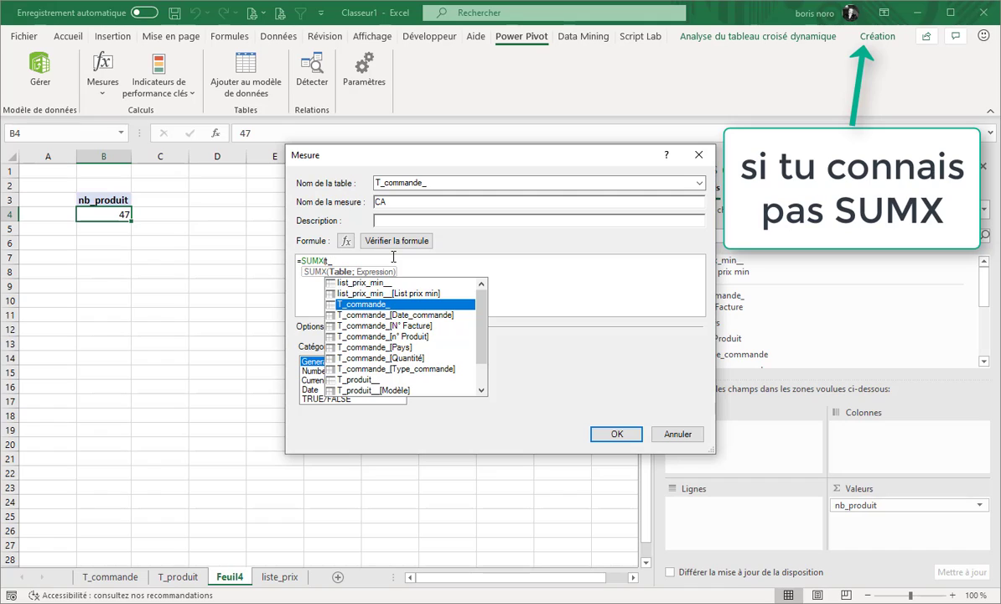
pyautogui.doubleClick(360, 304)
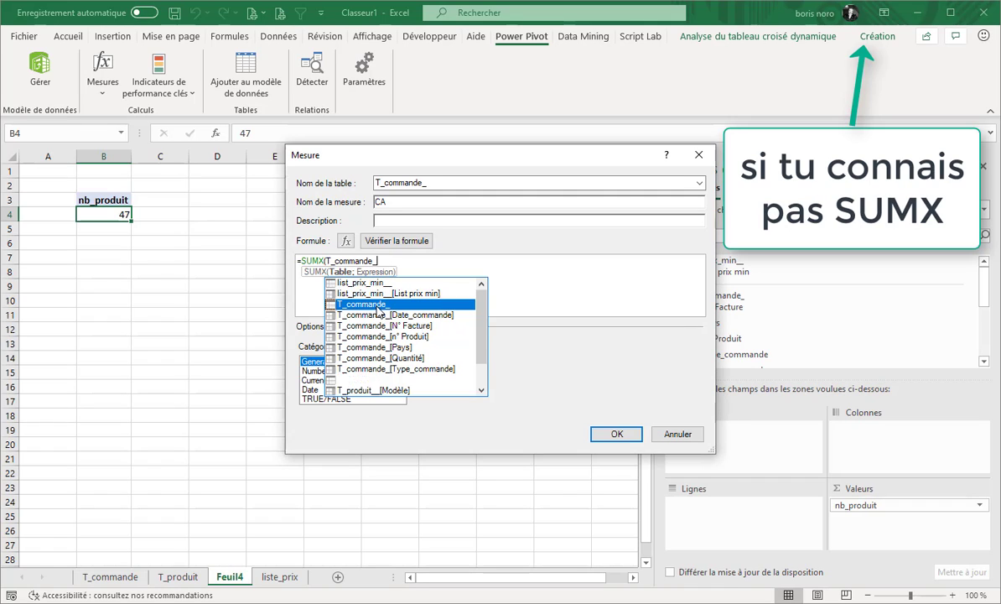
pyautogui.write(';')
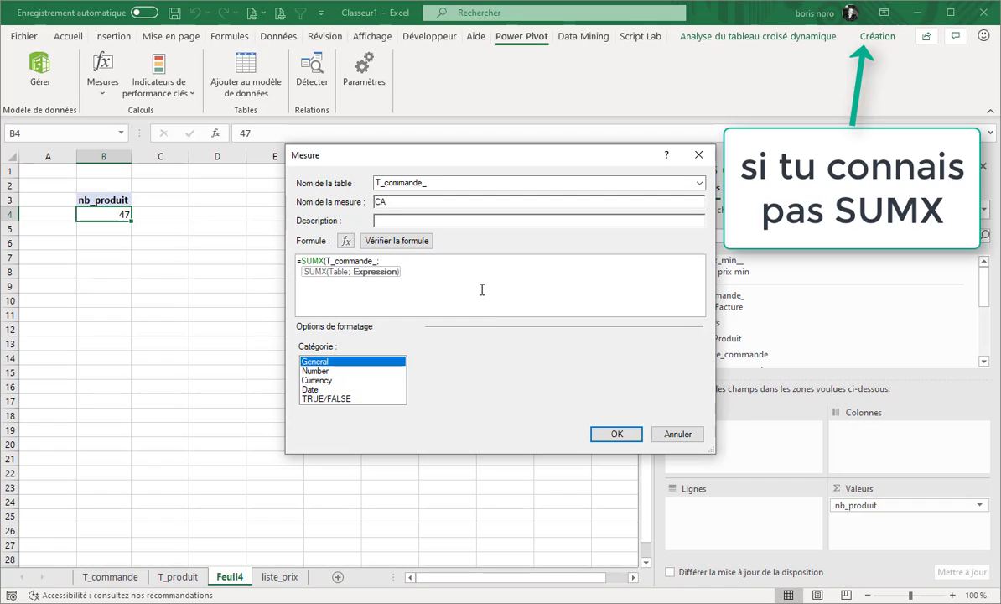
# Complete the SUMX expression on a new line with T_commande_[Quantité]*RELATED(T_produit__[Prix]) and close the formula.
pyautogui.press('Return')
pyautogui.write('t_')
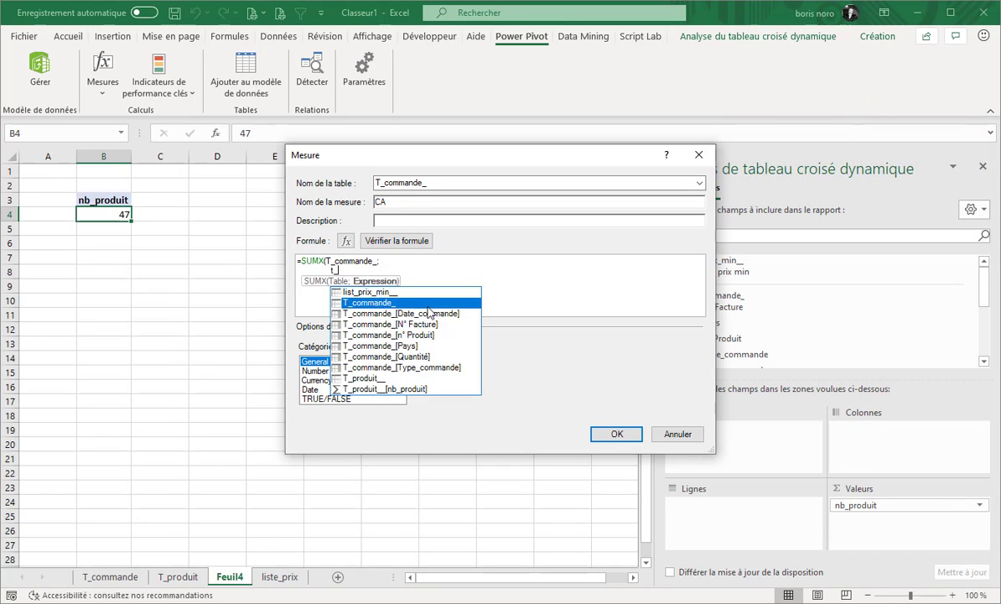
pyautogui.doubleClick(390, 356)
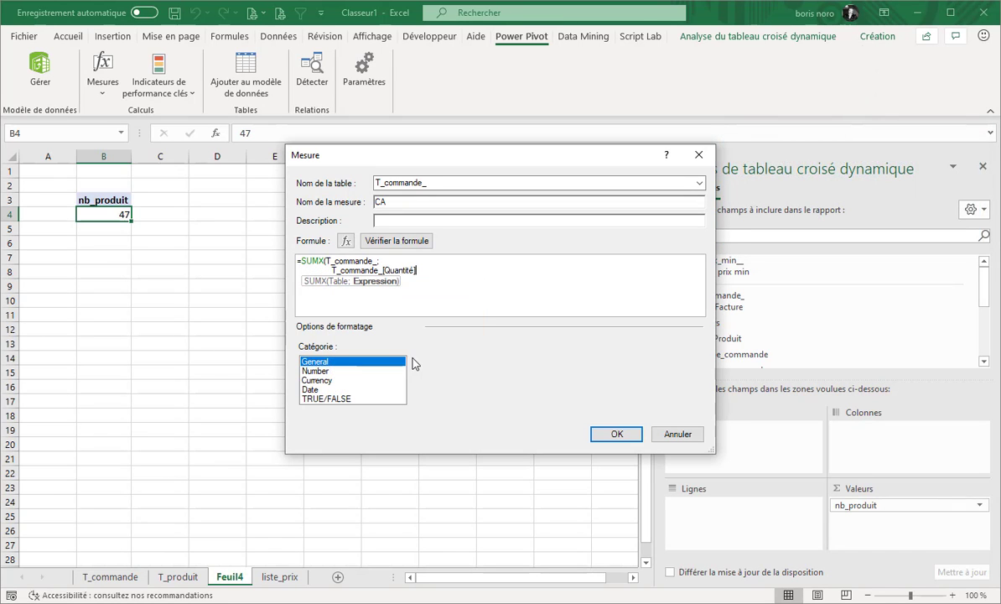
pyautogui.write('*')
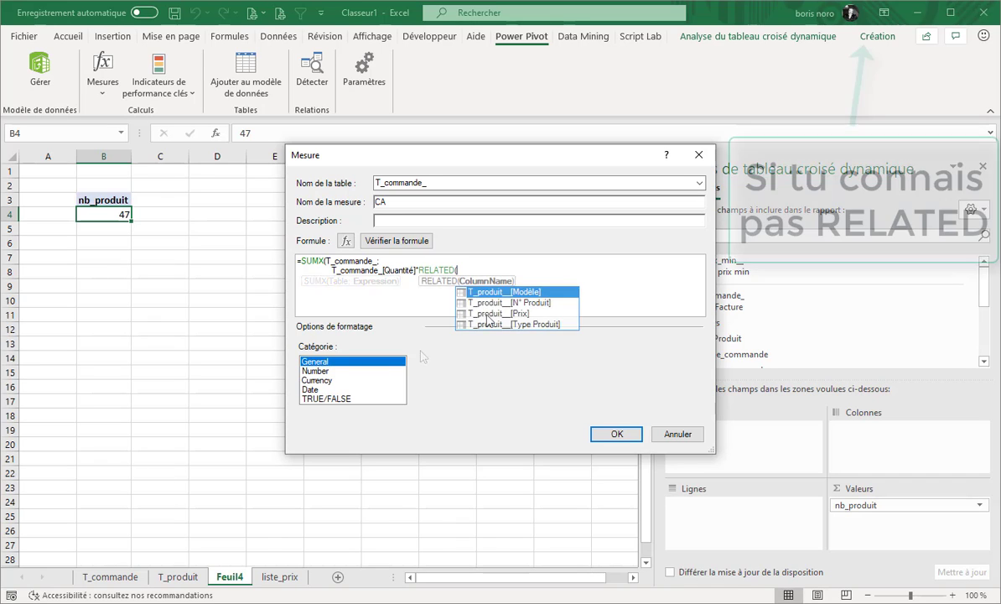
pyautogui.click(487, 315)
pyautogui.doubleClick(488, 315)
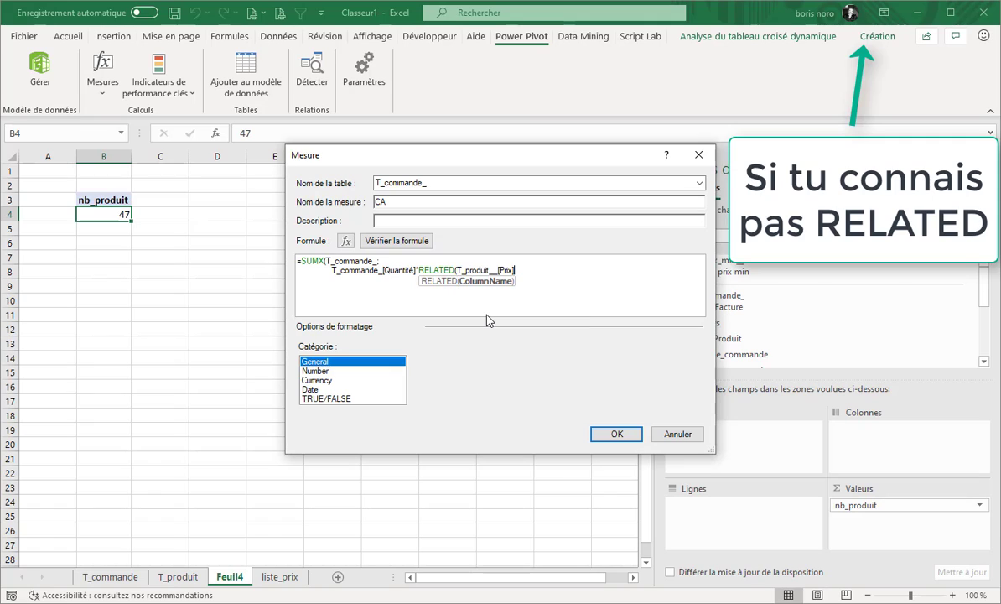
pyautogui.write(')')
pyautogui.press('Return')
pyautogui.write(')')
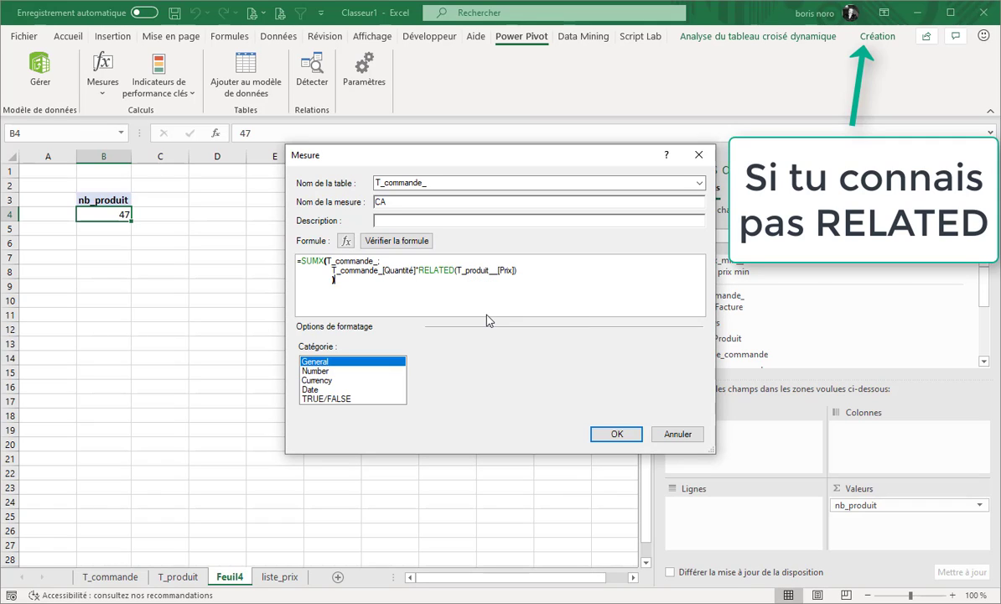
# Check the CA formula and save the measure in Number format with 0 decimals and the thousands separator.
pyautogui.click(396, 241)
pyautogui.click(329, 446)
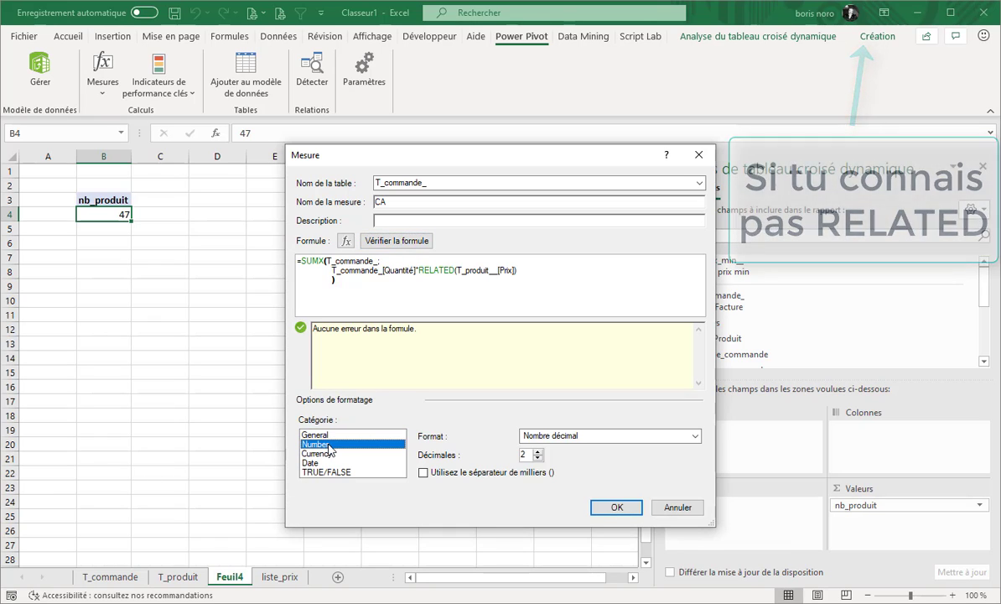
pyautogui.click(537, 458)
pyautogui.click(538, 458)
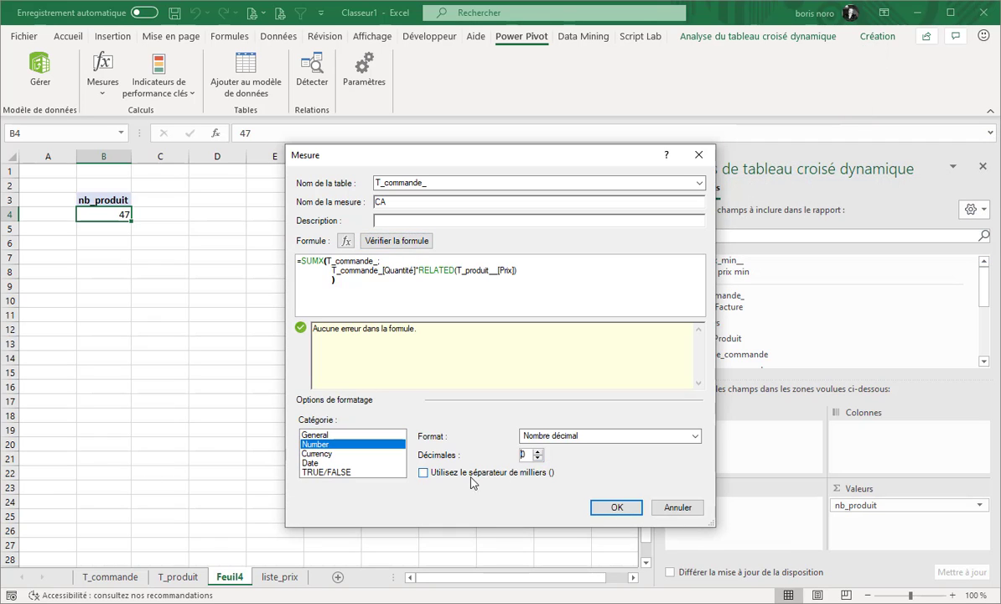
pyautogui.click(469, 473)
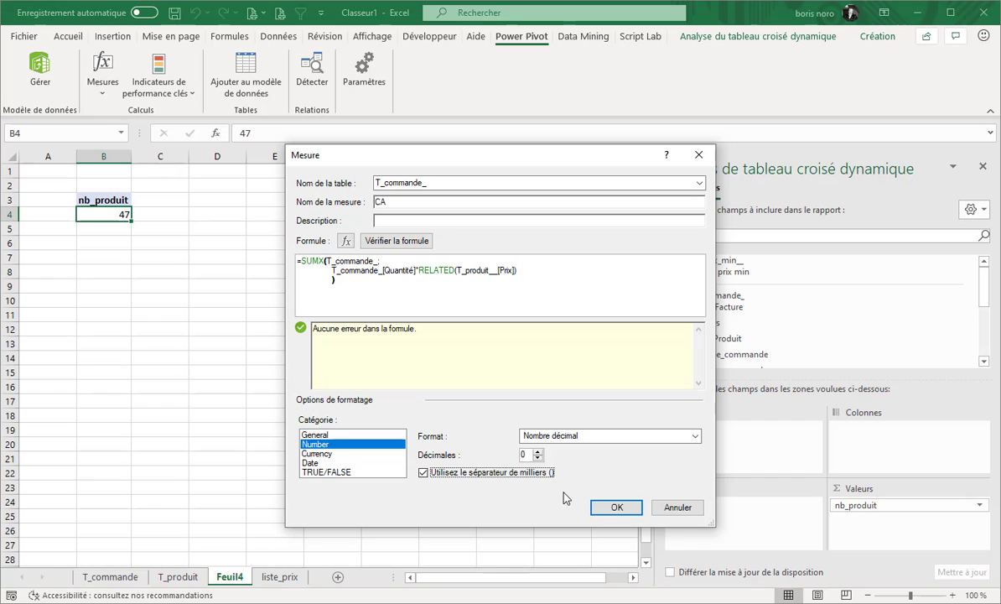
pyautogui.click(601, 508)
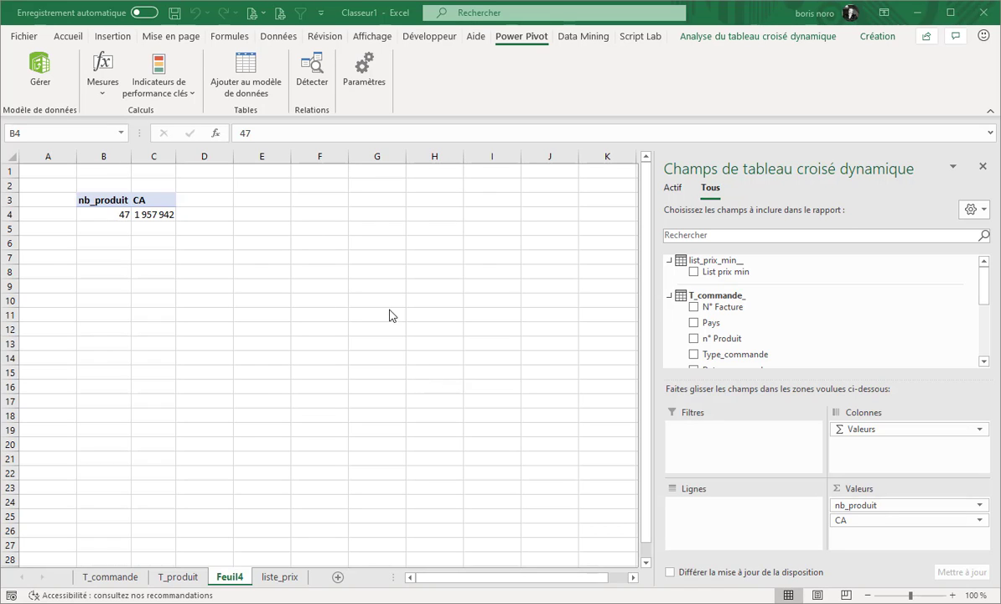
# Insert a slicer on the List prix min field of list_prix_min__ and select 30 in it.
pyautogui.click(109, 38)
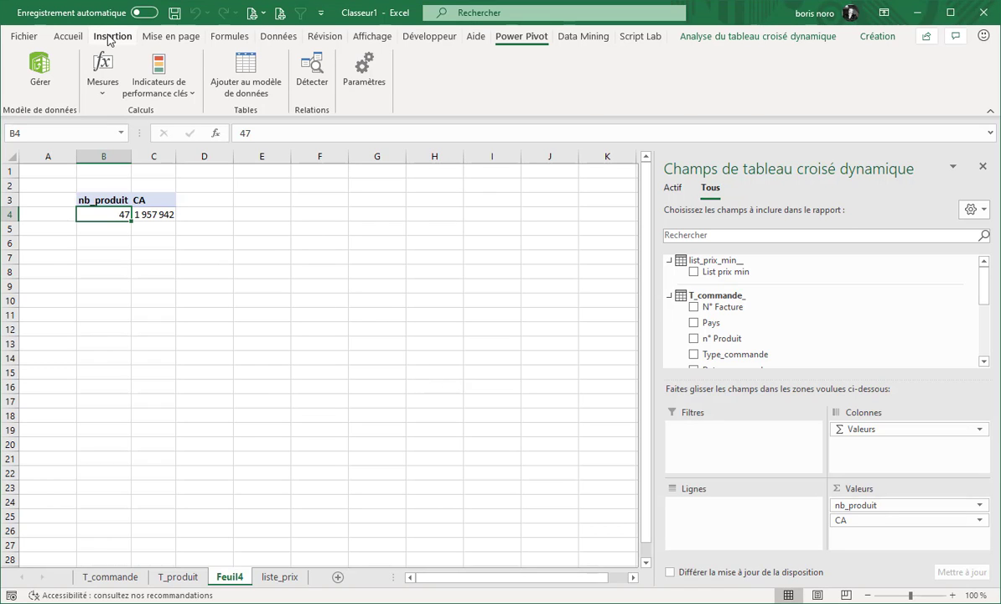
pyautogui.click(735, 62)
pyautogui.click(466, 218)
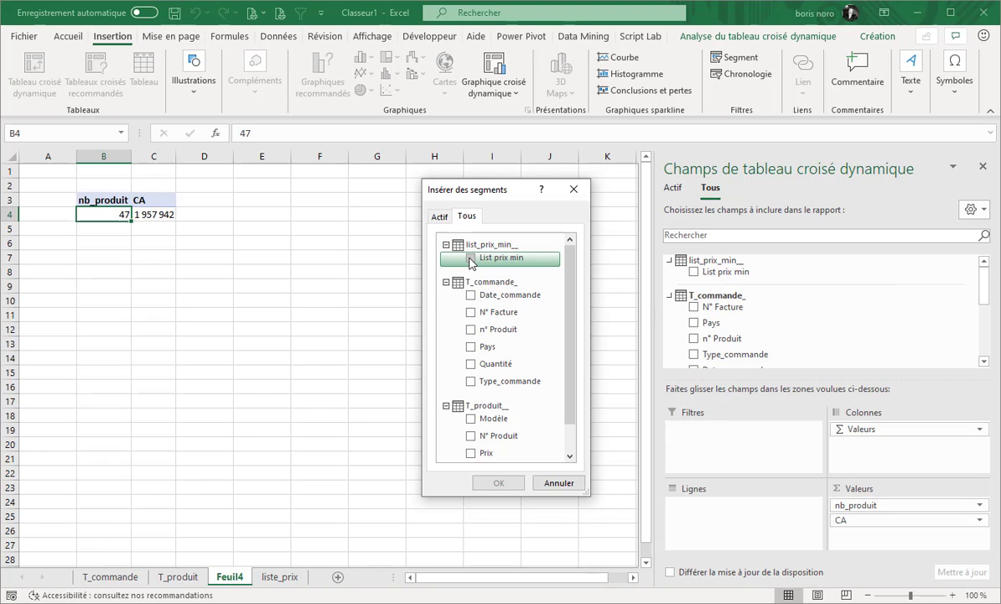
pyautogui.click(471, 258)
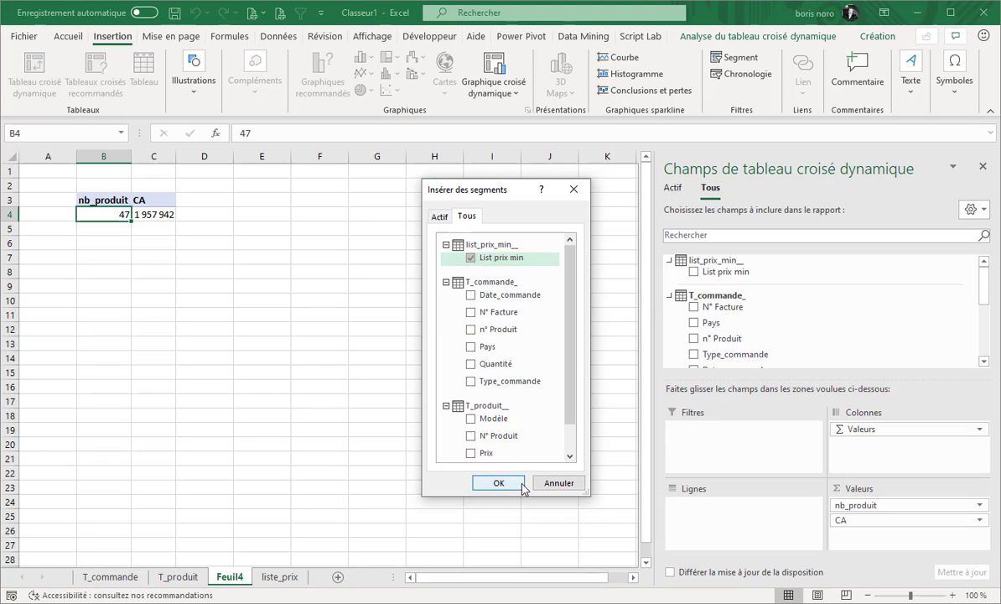
pyautogui.click(498, 483)
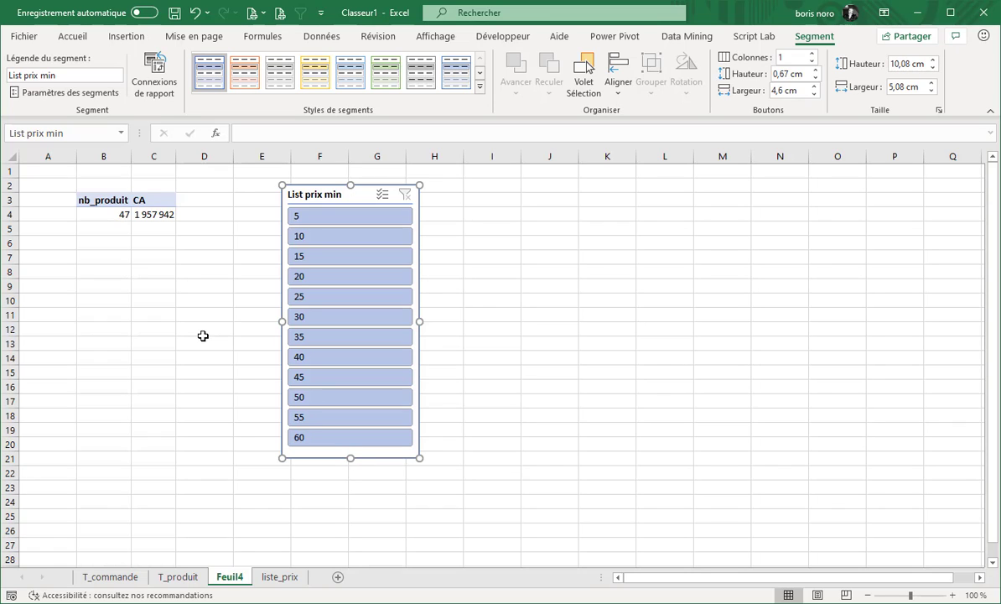
pyautogui.click(344, 317)
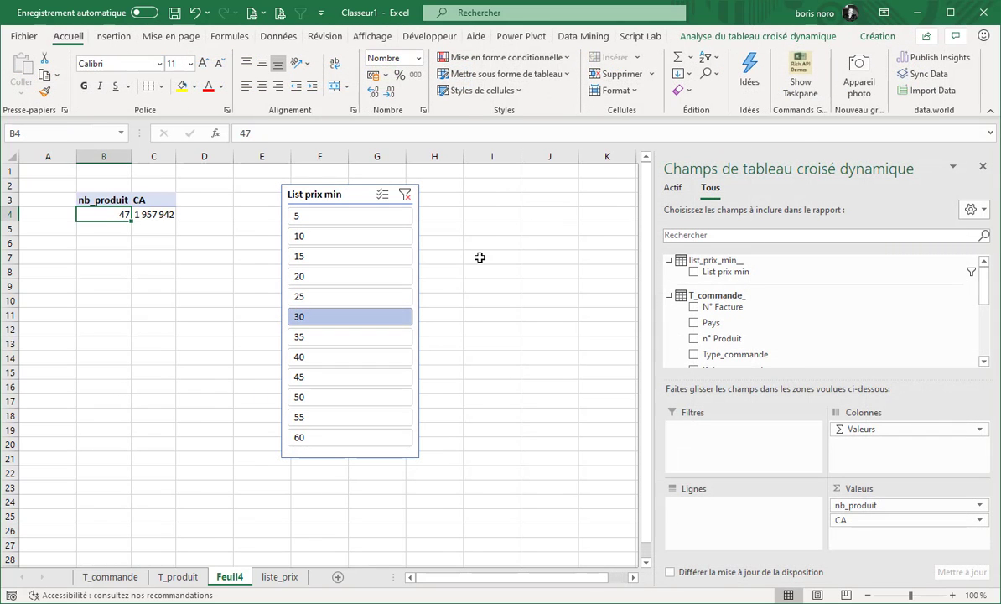
# Start another measure in the list_prix_min__ table and name it Seuil.
pyautogui.click(516, 36)
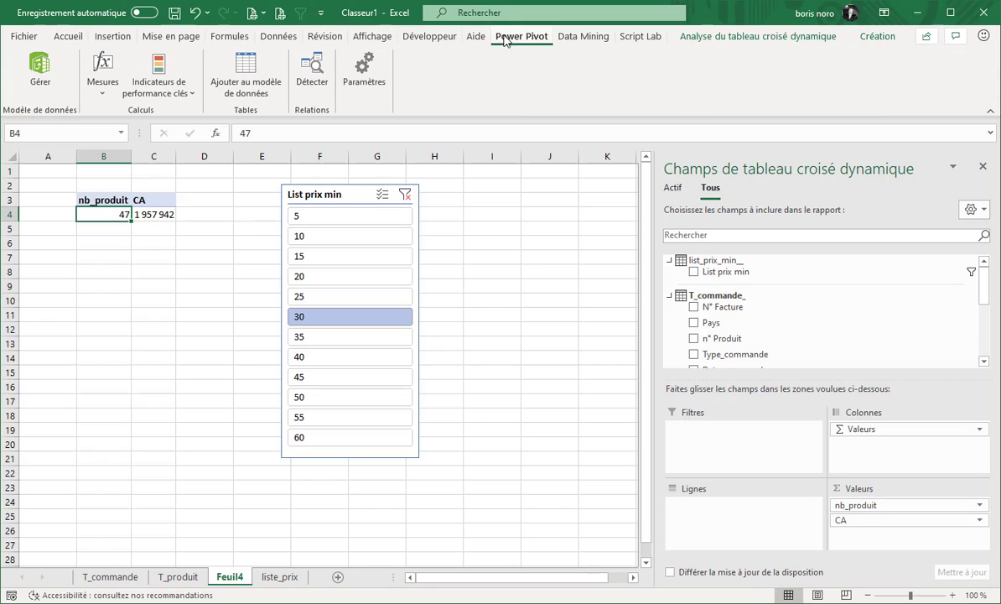
pyautogui.click(103, 74)
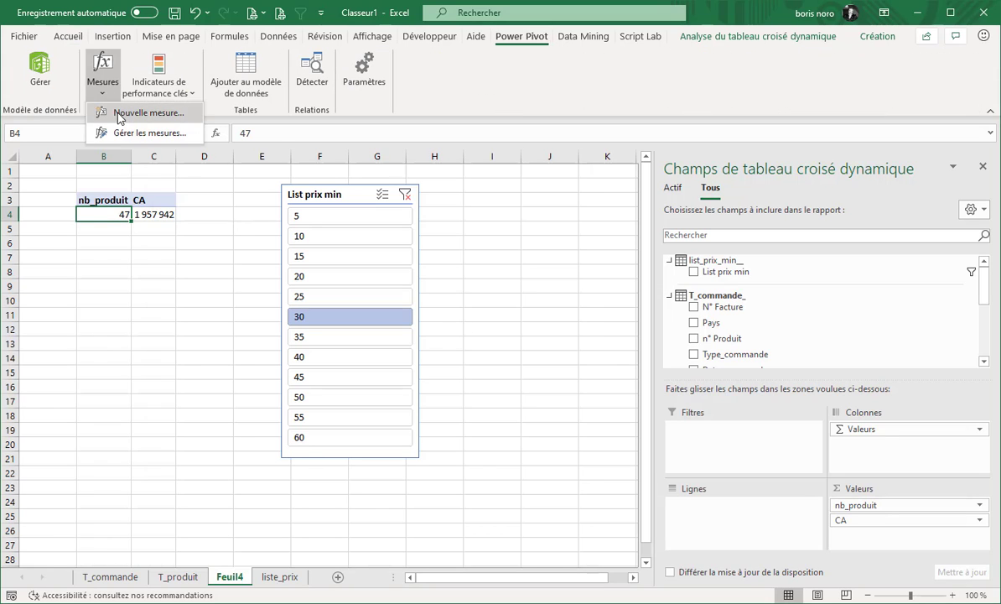
pyautogui.click(126, 112)
pyautogui.click(567, 203)
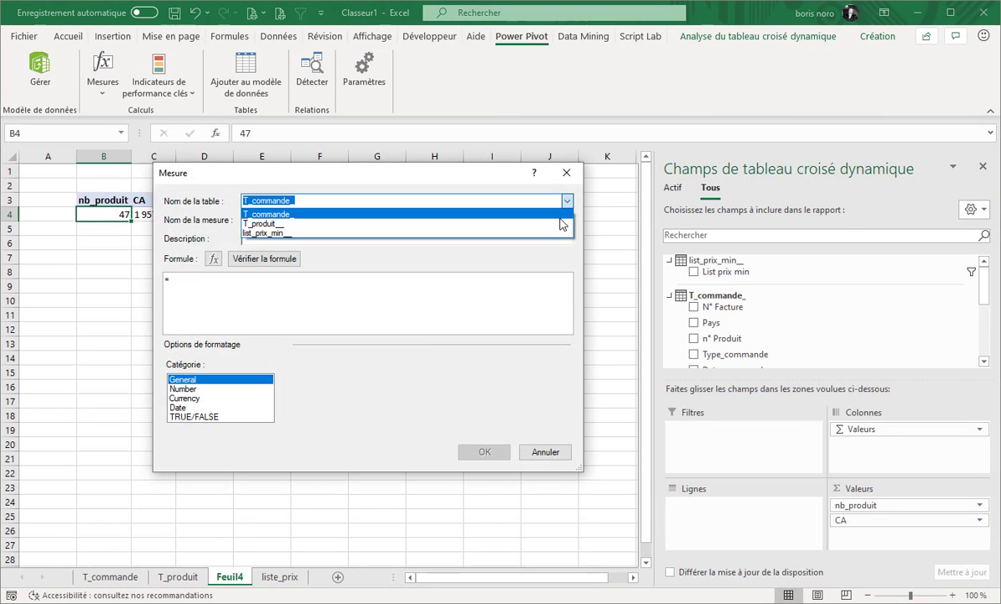
pyautogui.click(559, 234)
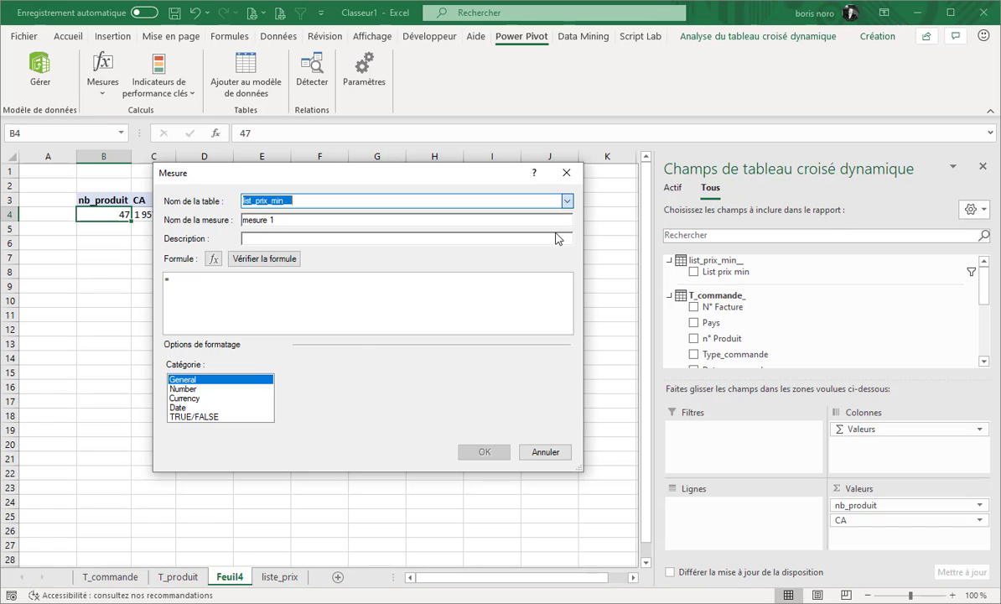
pyautogui.press('Tab')
pyautogui.write('Seuil')
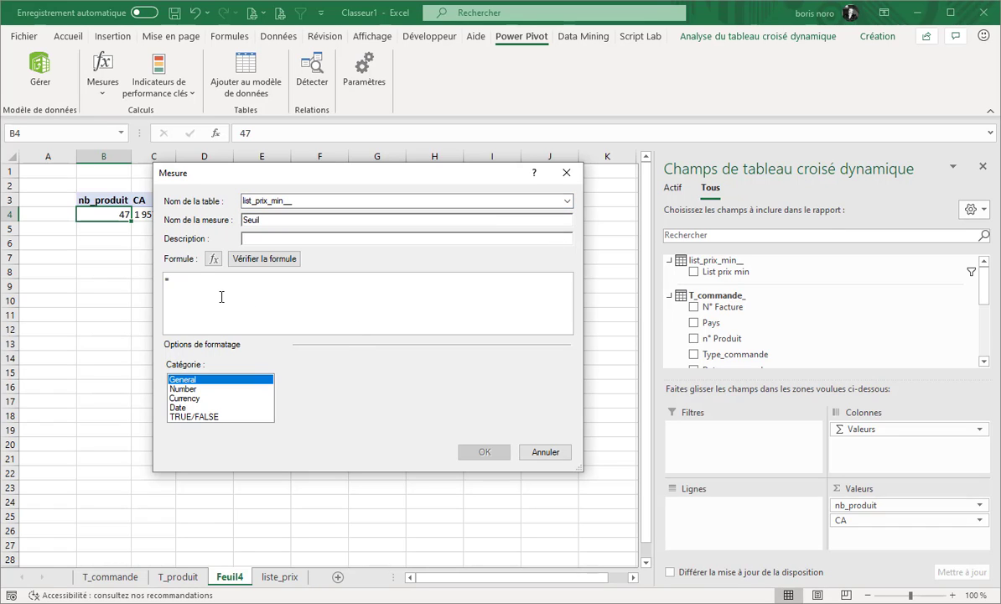
# Enter the Seuil formula =MAX(list_prix_min__[List prix min]).
pyautogui.click(199, 280)
pyautogui.write('MAX(l')
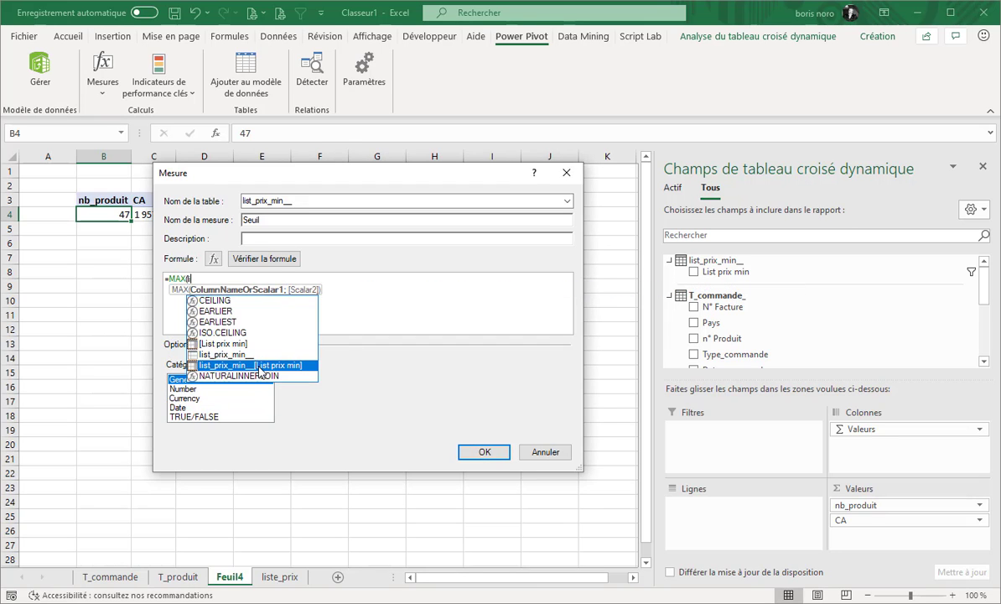
pyautogui.doubleClick(259, 370)
pyautogui.write(')')
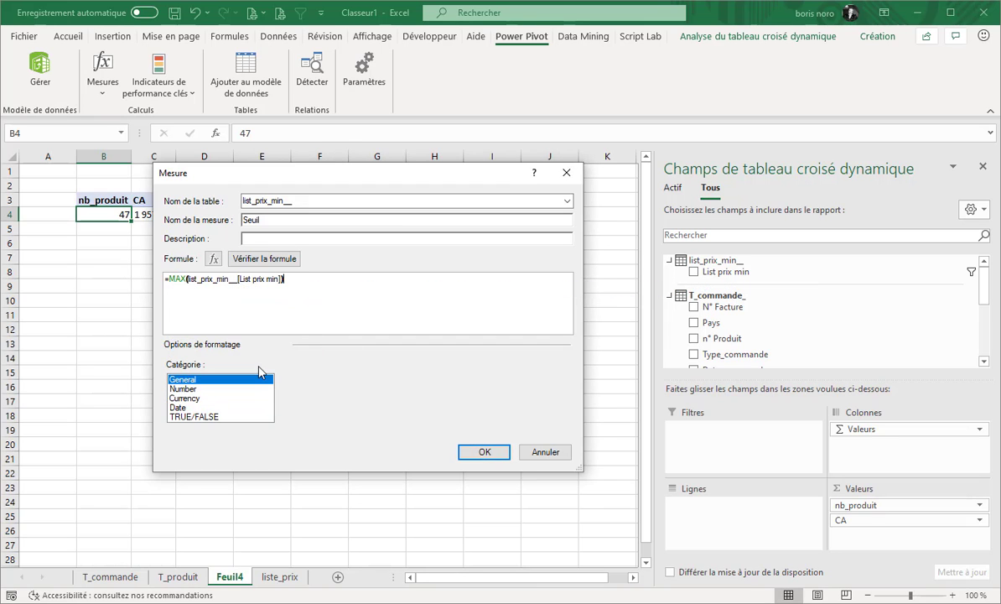
# Check the Seuil formula and save the measure in Number format with 0 decimals.
pyautogui.click(261, 267)
pyautogui.click(187, 463)
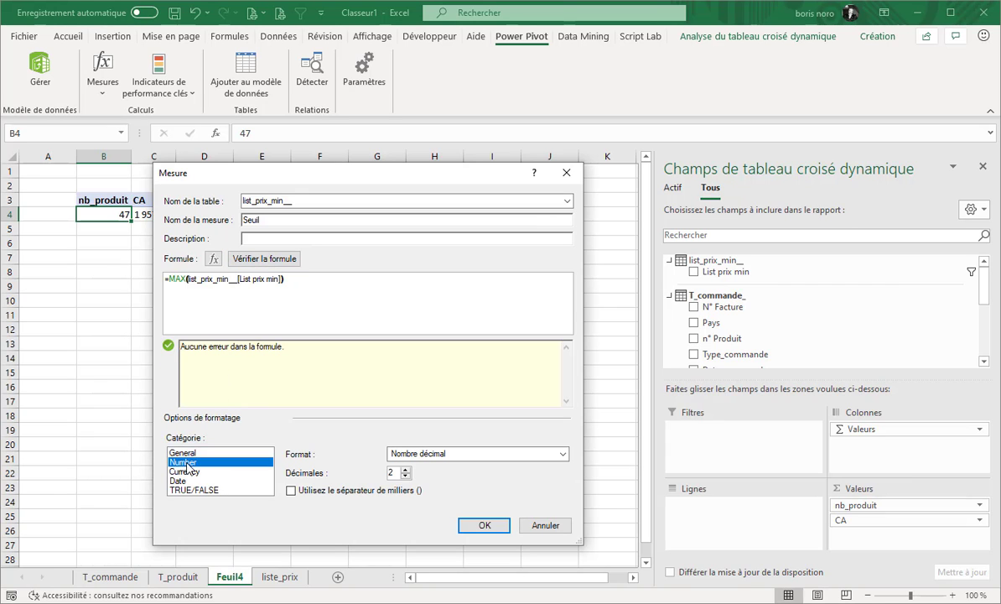
pyautogui.click(406, 476)
pyautogui.click(405, 476)
pyautogui.press('Return')
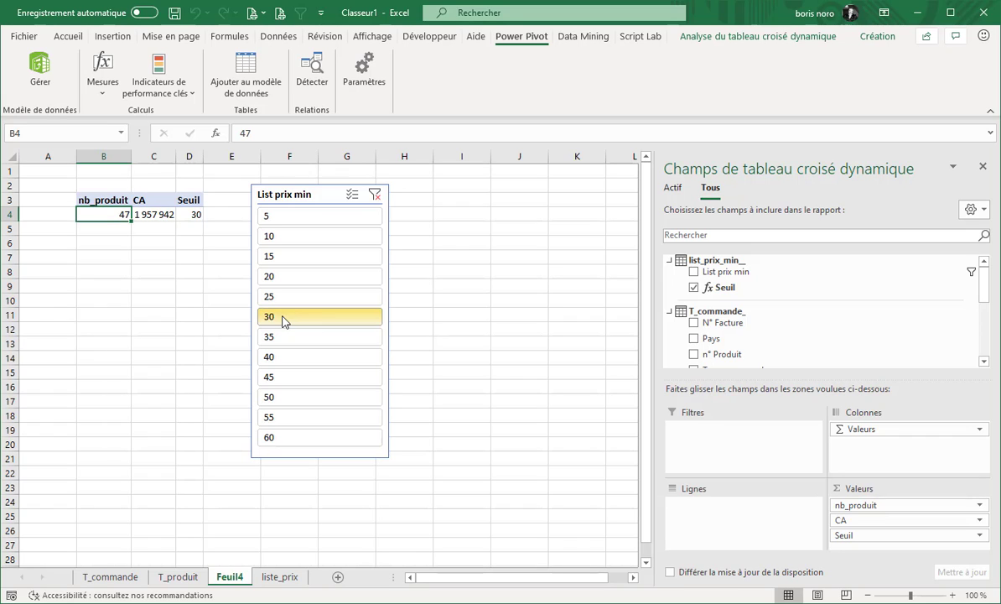
# Test the Seuil measure by selecting 20 in the List prix min slicer, ending with 50 selected.
pyautogui.click(285, 277)
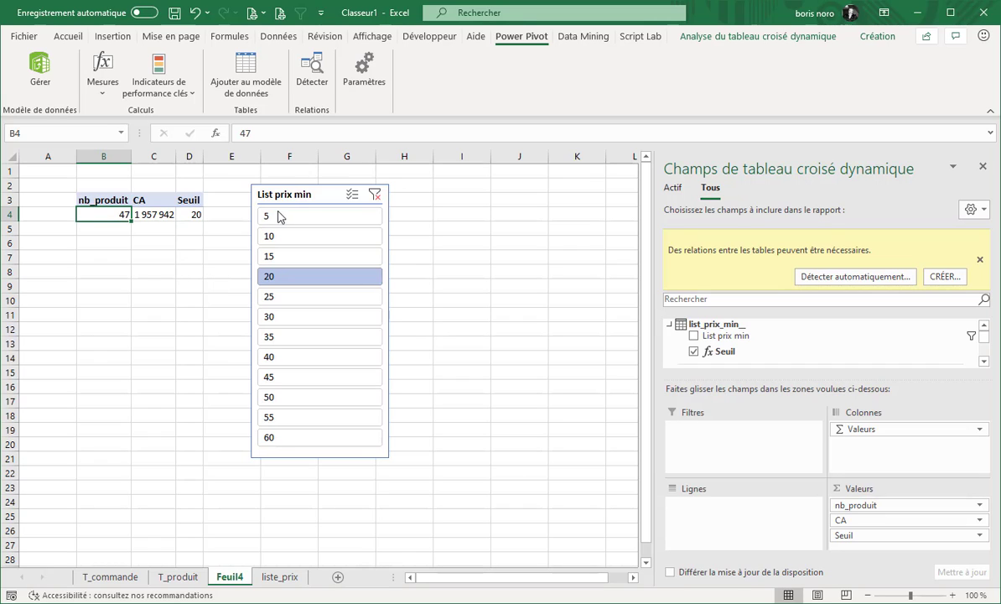
pyautogui.click(295, 357)
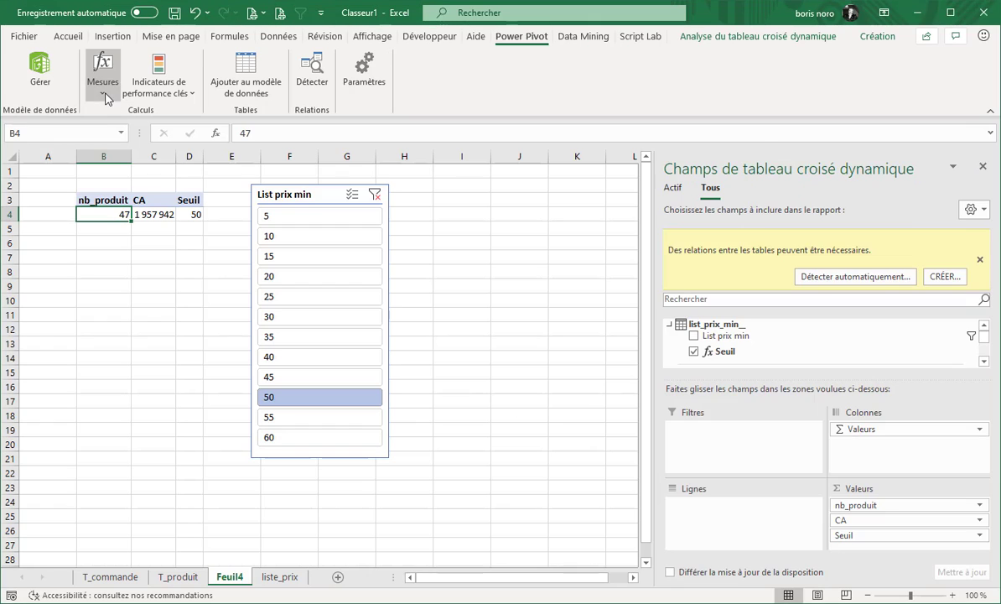
# Start another measure in the list_prix_min__ table and name it nb_produit_en_dessous_du_seuil.
pyautogui.click(105, 98)
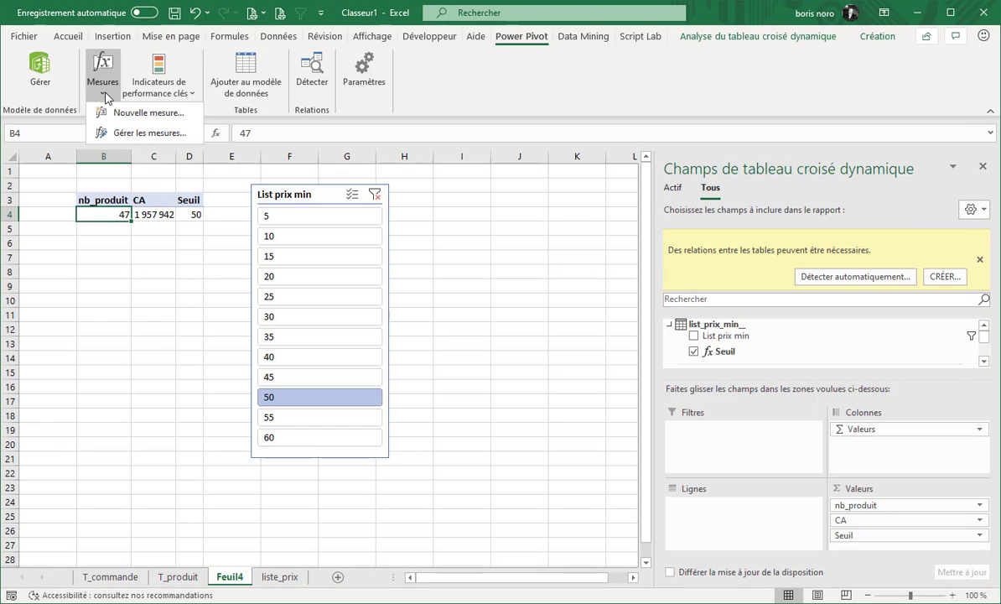
pyautogui.click(119, 110)
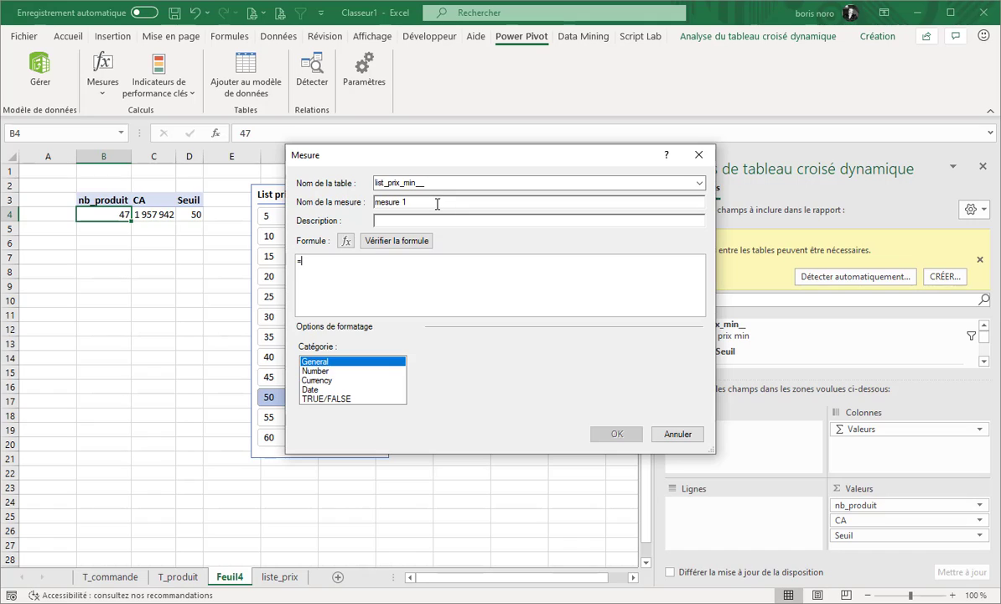
pyautogui.click(437, 203)
pyautogui.hotkey('ctrl', 'a')
pyautogui.press('BackSpace')
pyautogui.write('nb_produit_en_dessous_du_seuil')
# Begin the formula with CALCULATE, using the [nb_produit] measure as its expression.
pyautogui.click(322, 265)
pyautogui.write('CALCULATE(')
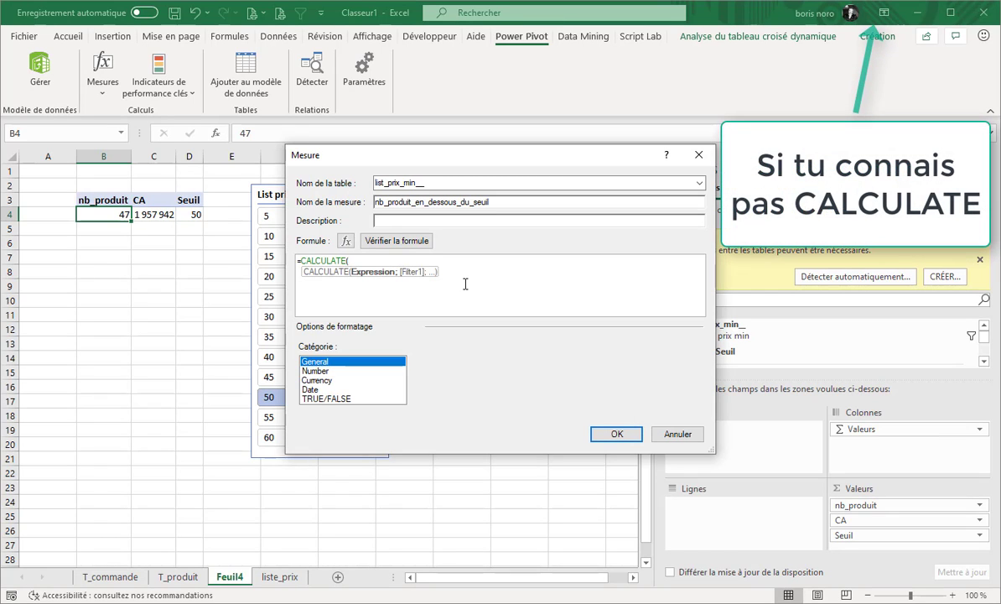
pyautogui.write('[nb')
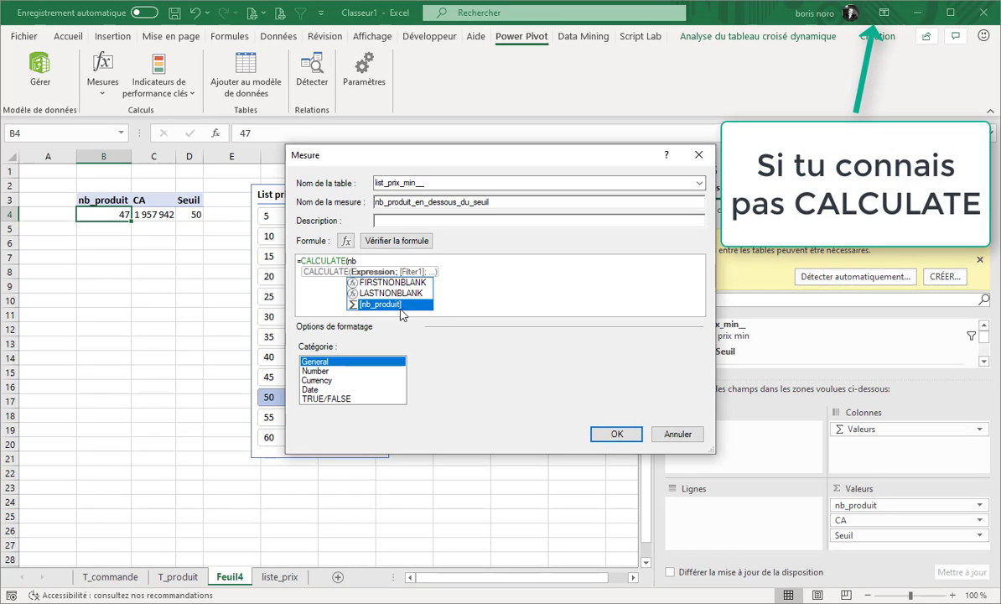
pyautogui.press('Tab')
pyautogui.write(';')
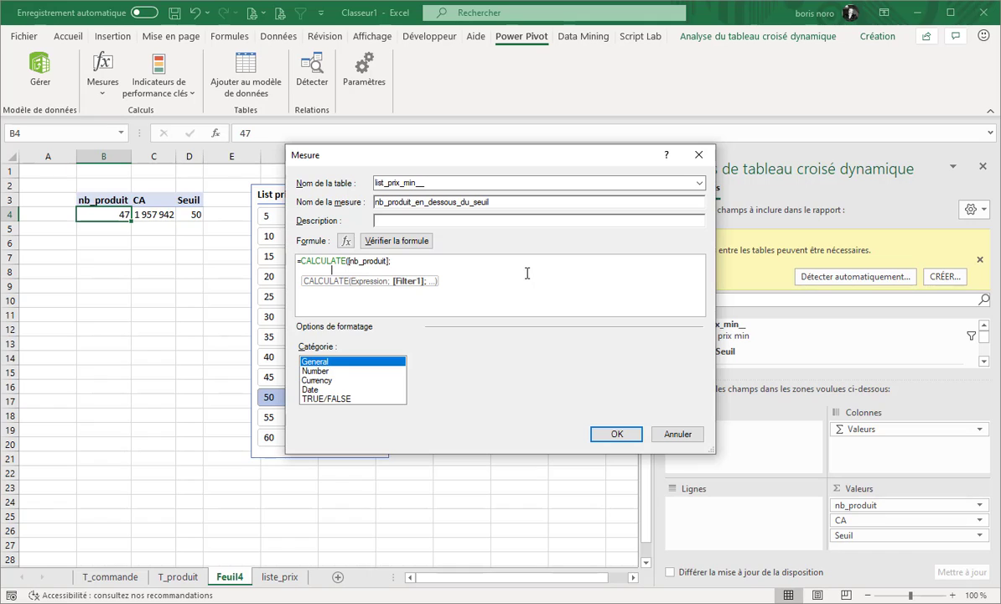
# Add a FILTER function on a new line as CALCULATE's filter, with T_produit__ as its table argument.
pyautogui.write('FILTER(')
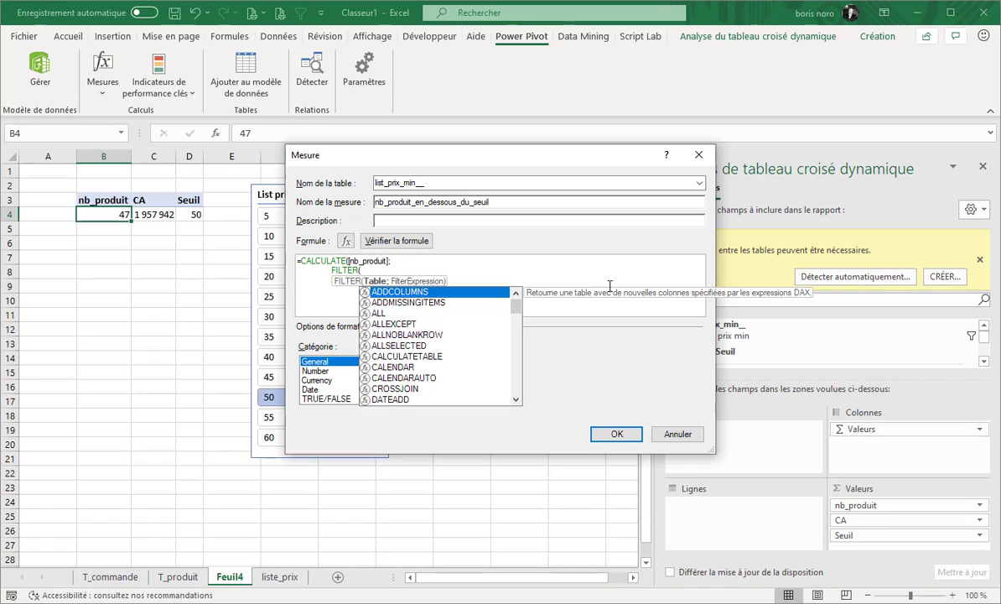
pyautogui.click(384, 272)
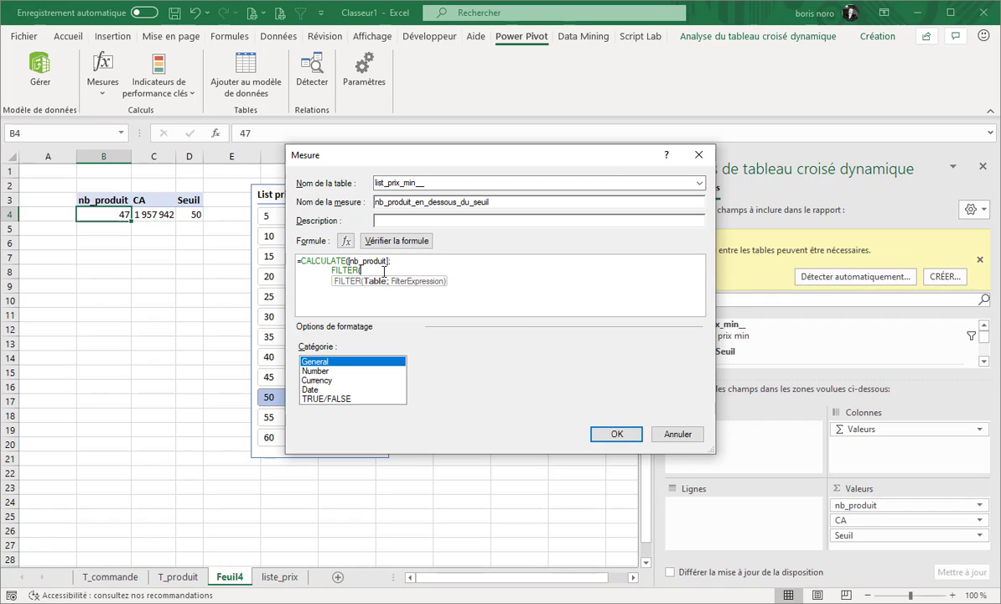
pyautogui.write('t_')
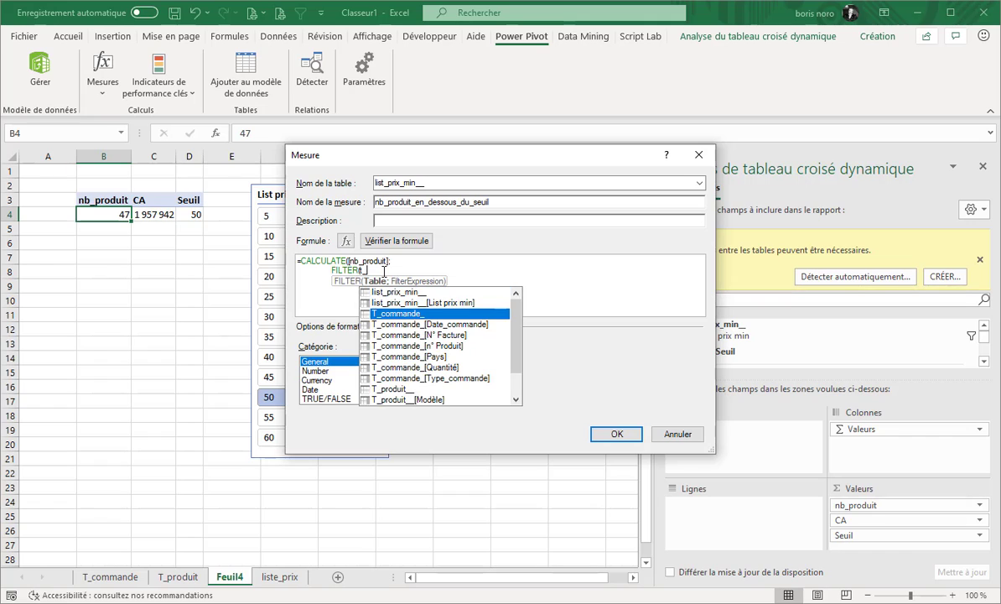
pyautogui.doubleClick(393, 388)
pyautogui.write(';')
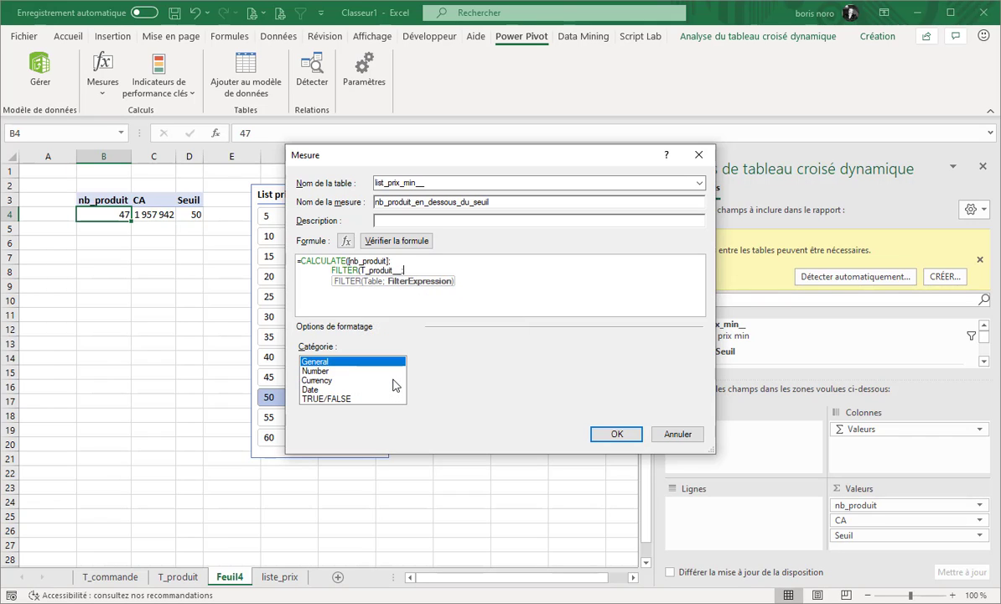
# Complete the FILTER condition on a new line with T_produit__[Prix] <= [Seuil] and close both functions.
pyautogui.press('Return')
pyautogui.write('t_')
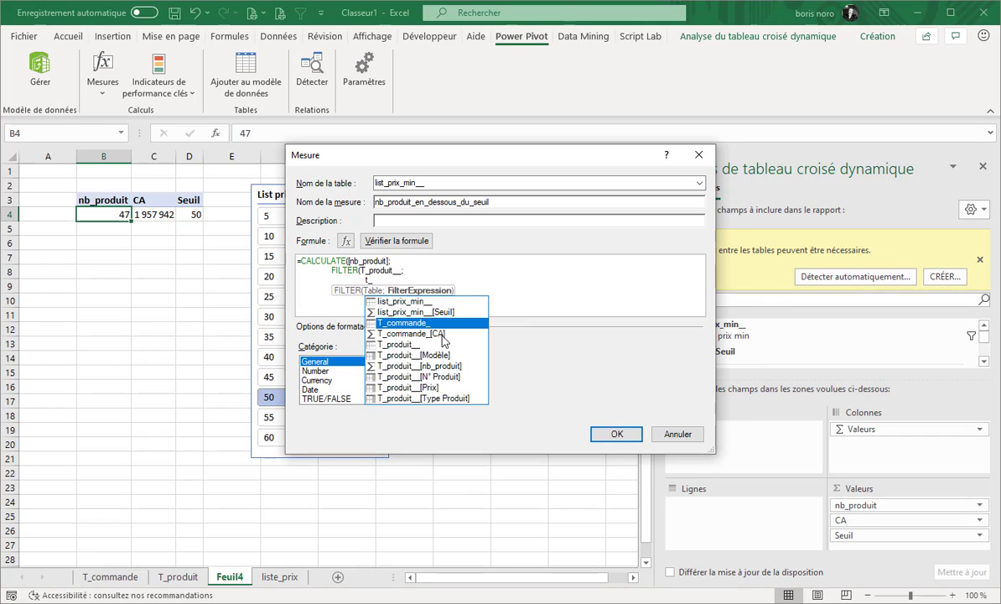
pyautogui.doubleClick(407, 388)
pyautogui.write('<')
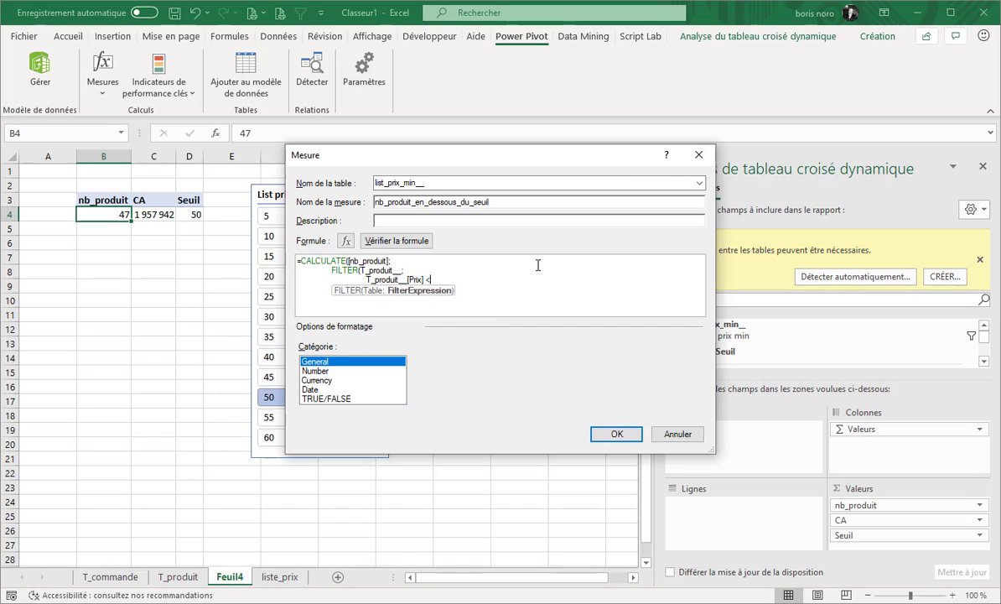
pyautogui.write('= se')
pyautogui.doubleClick(455, 414)
pyautogui.write(')')
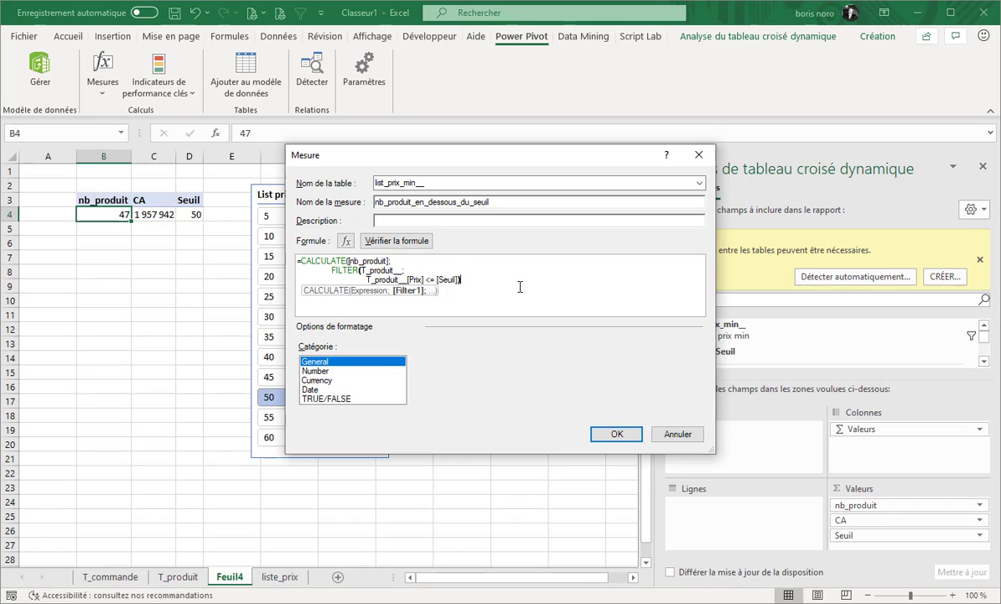
pyautogui.hotkey('shift', 'Return')
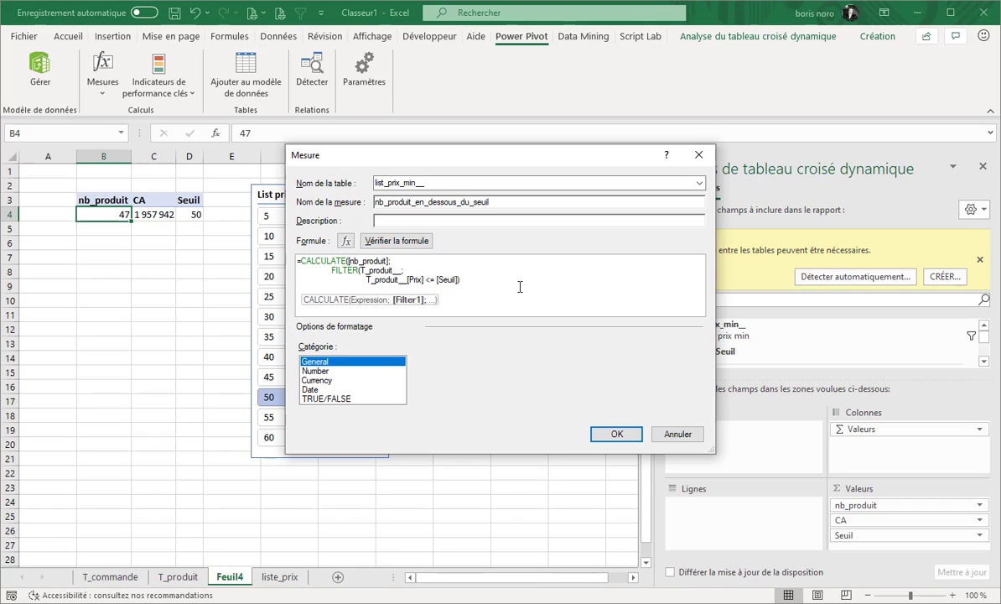
pyautogui.write(')')
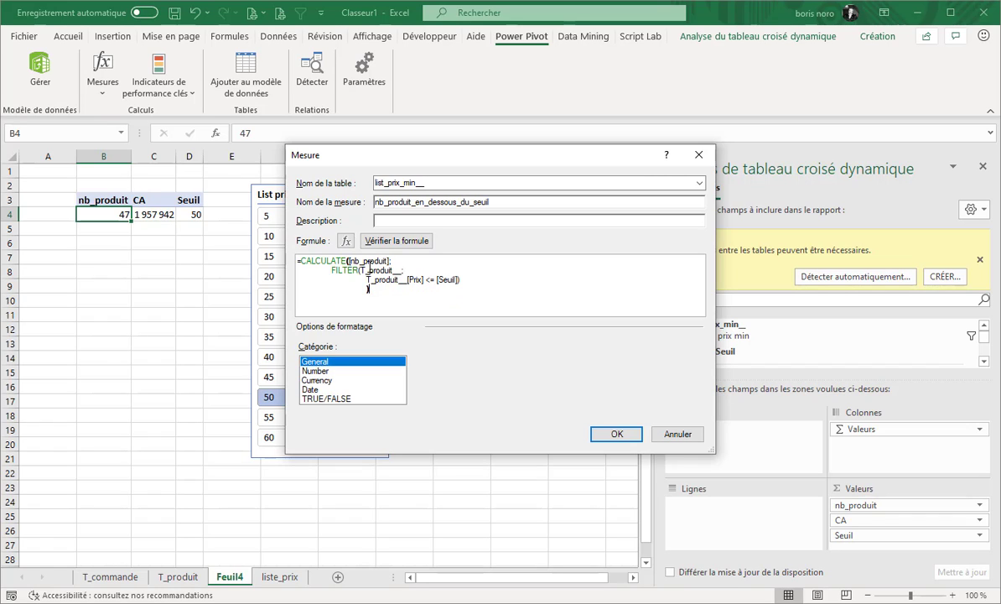
pyautogui.click(410, 261)
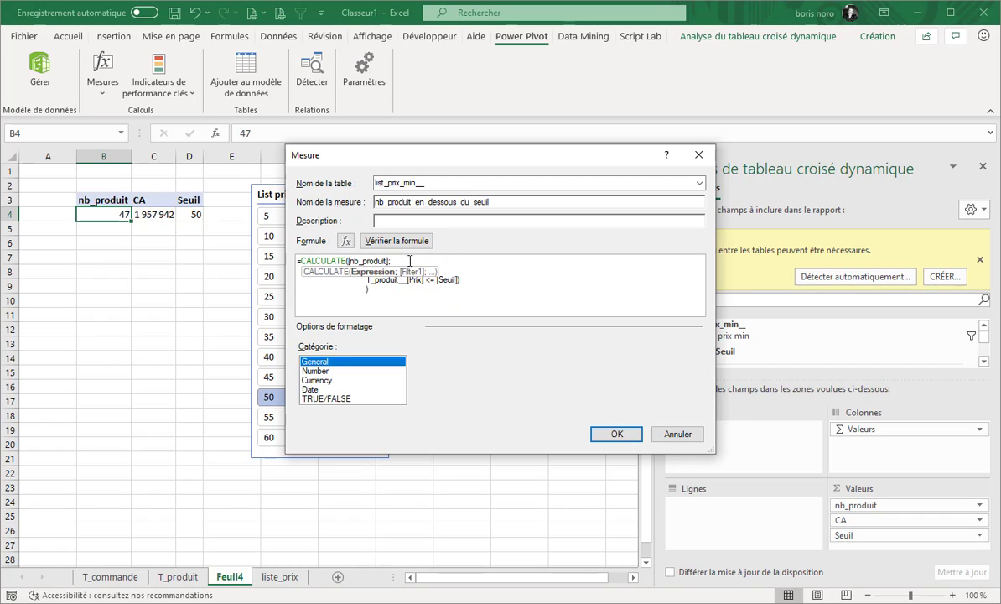
# Verify the formula, format the measure as a decimal number with 0 decimals and a thousands separator, and create it.
pyautogui.click(379, 259)
pyautogui.click(372, 291)
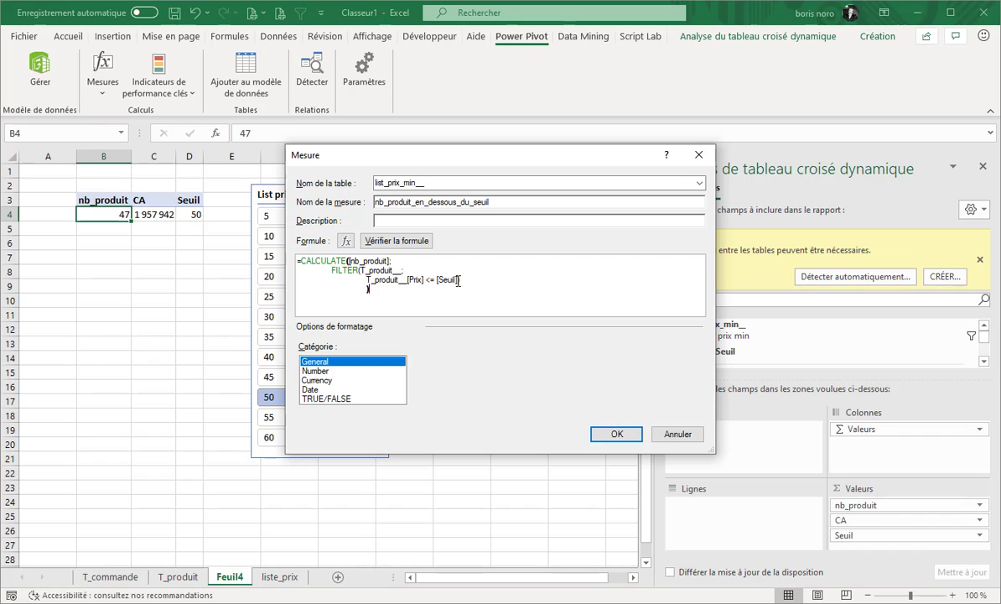
pyautogui.click(415, 241)
pyautogui.click(322, 445)
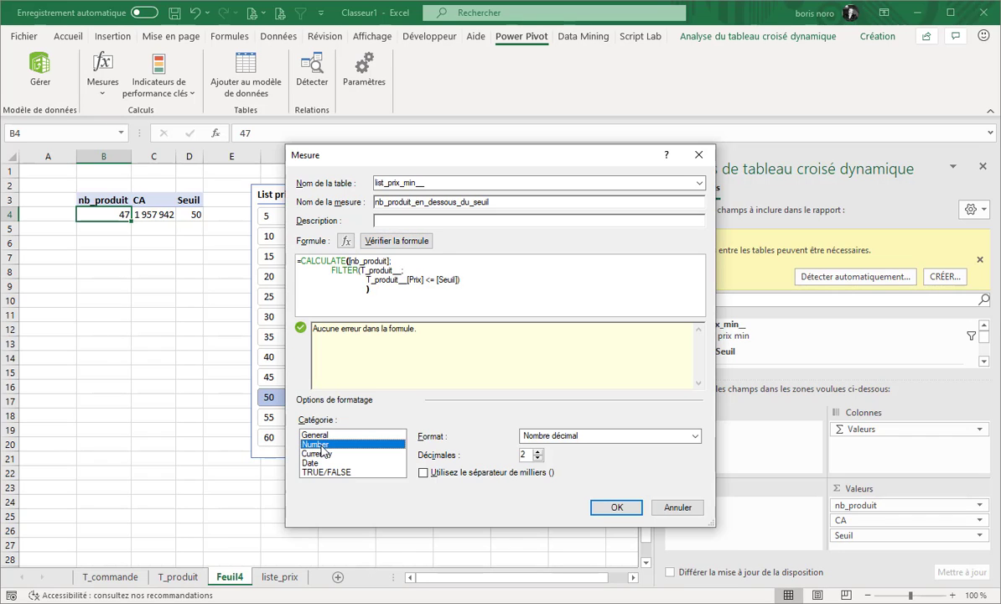
pyautogui.click(537, 459)
pyautogui.click(537, 458)
pyautogui.click(424, 472)
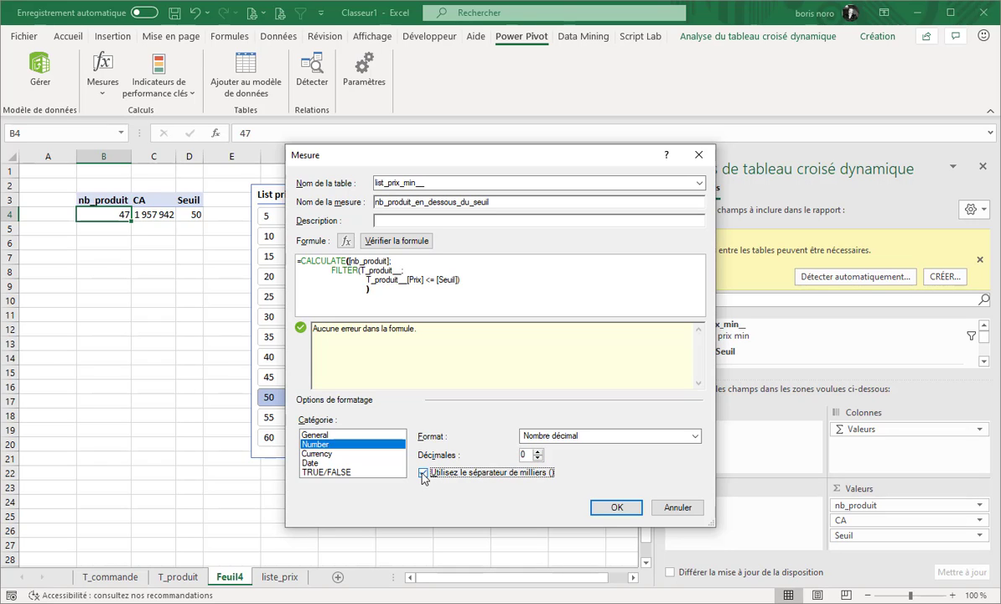
pyautogui.click(615, 508)
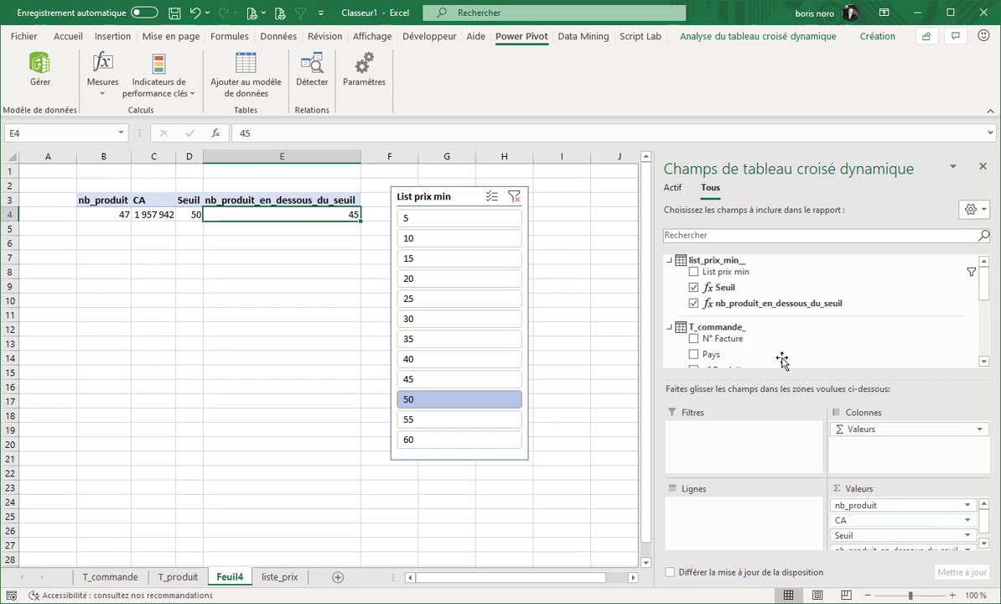
# Remove CA from the pivot table values and place nb_produit_en_dessous_du_seuil between nb_produit and Seuil.
pyautogui.moveTo(983, 283); pyautogui.dragTo(984, 329)
pyautogui.click(689, 300)
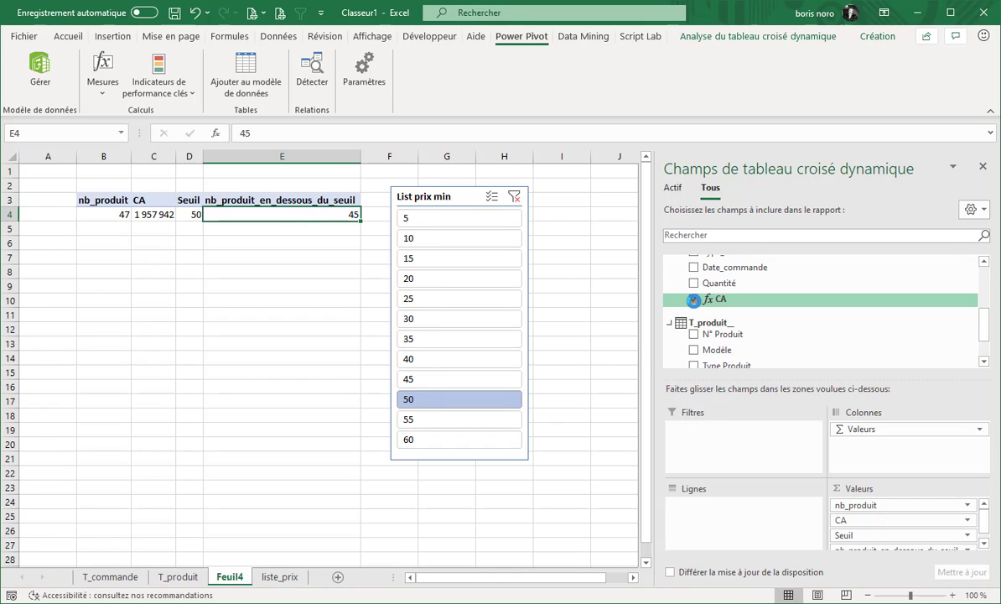
pyautogui.moveTo(810, 520); pyautogui.dragTo(863, 547)
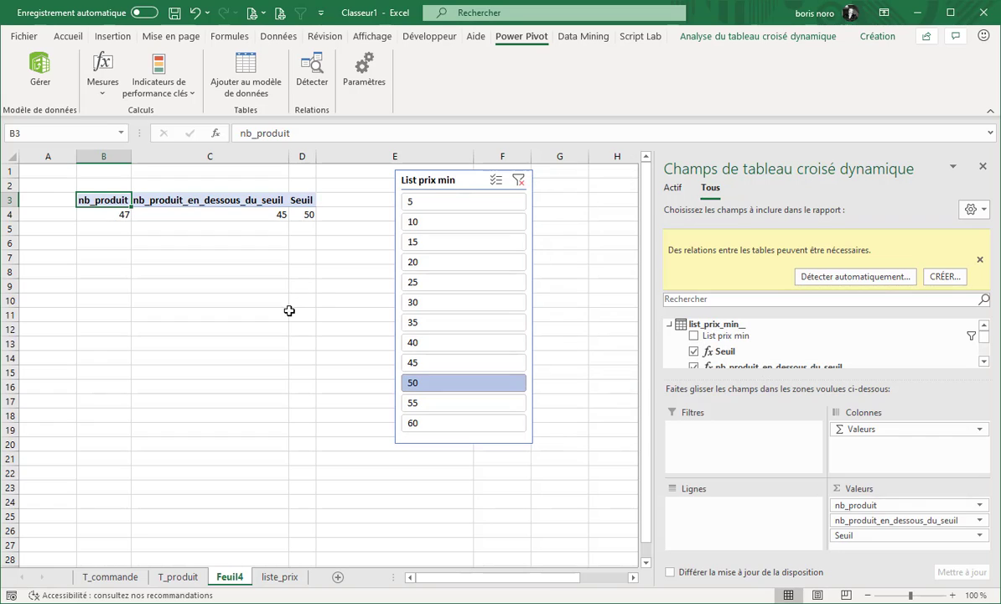
# Test nb_produit_en_dessous_du_seuil by filtering the List prix min slicer on 55, 15 and 5 in turn.
pyautogui.click(95, 213)
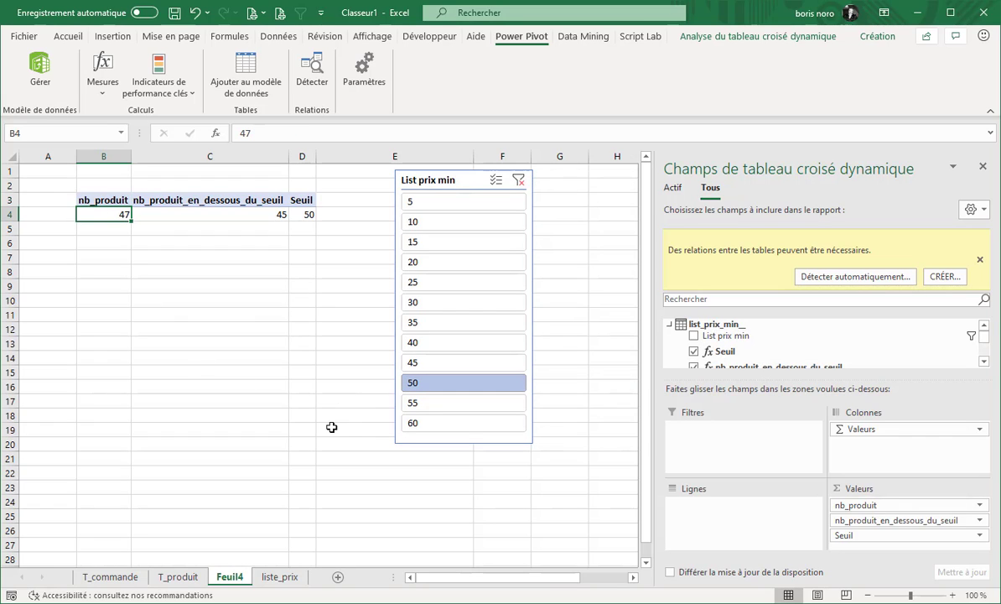
pyautogui.click(436, 393)
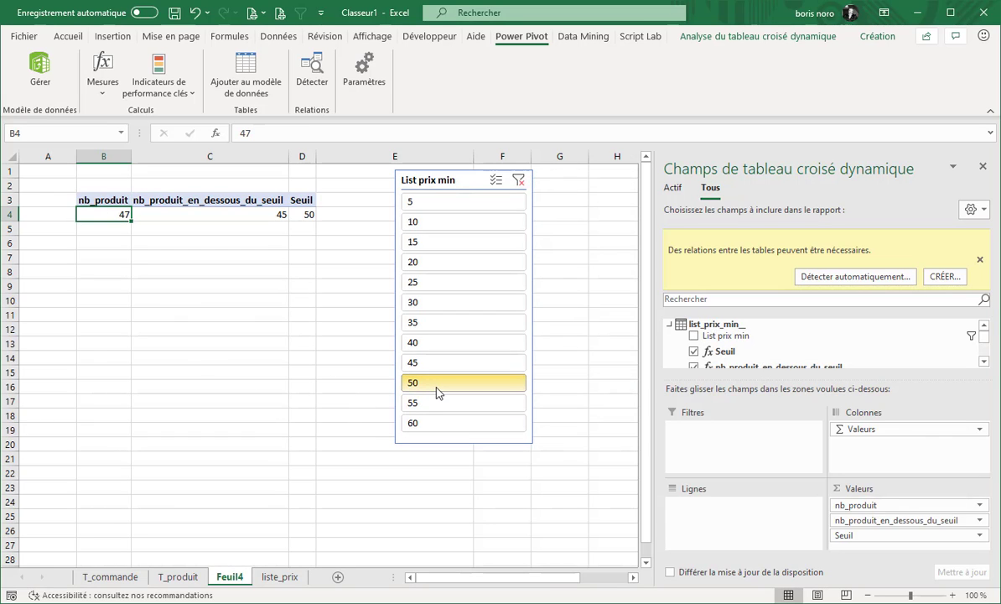
pyautogui.press('Right')
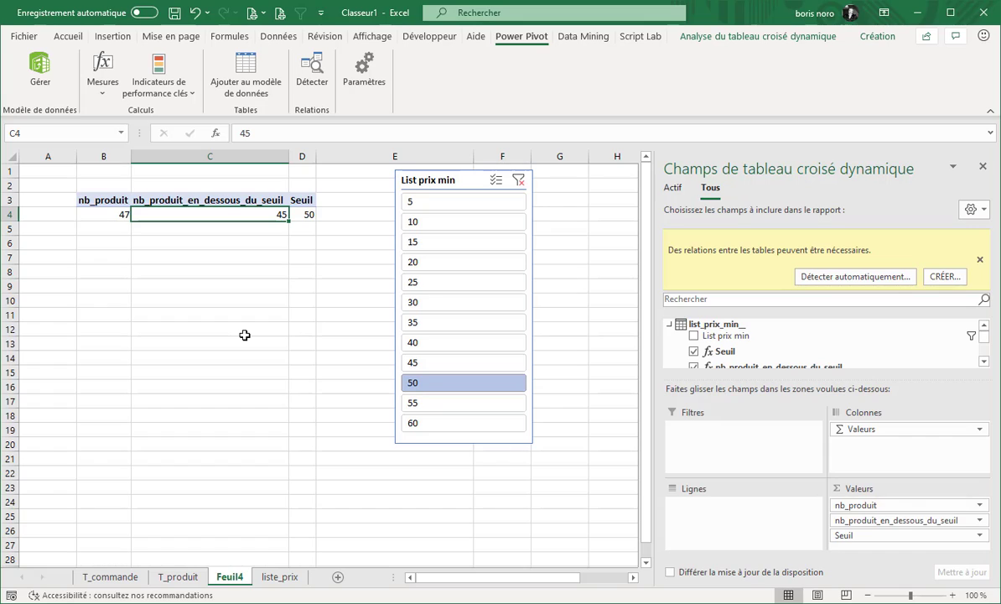
pyautogui.click(431, 403)
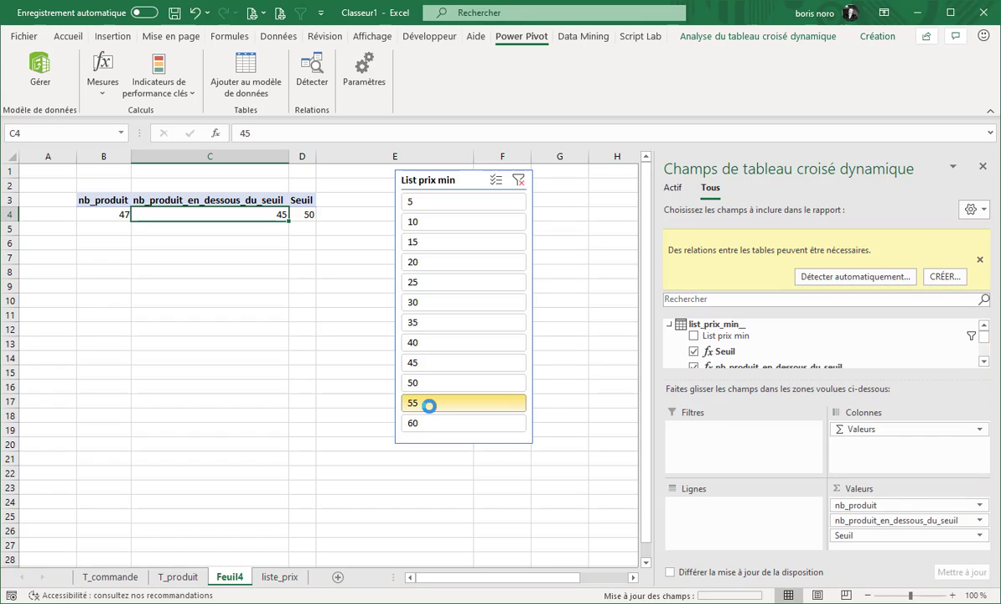
pyautogui.click(311, 214)
pyautogui.click(230, 221)
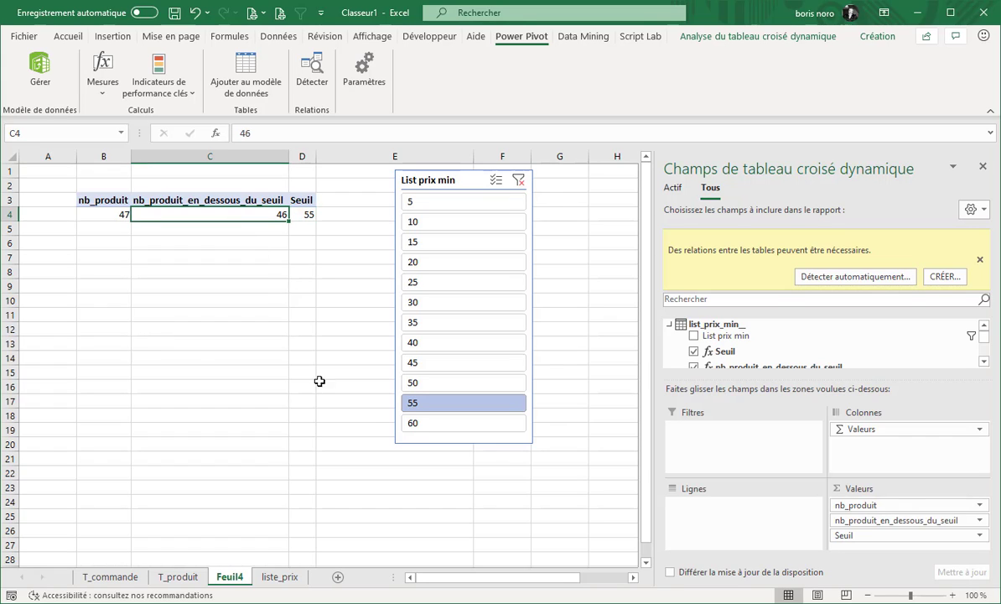
pyautogui.click(458, 246)
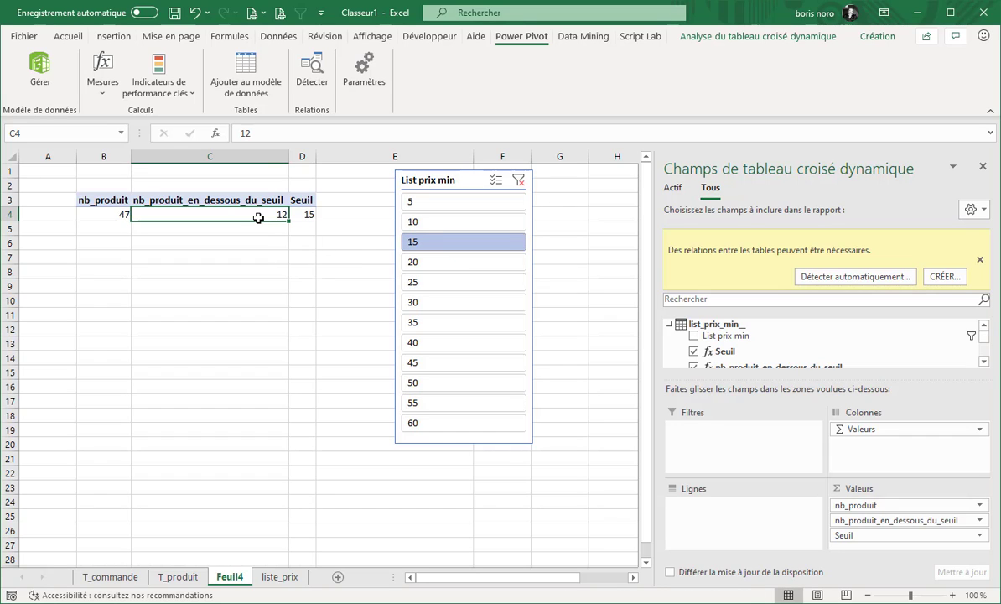
pyautogui.click(446, 201)
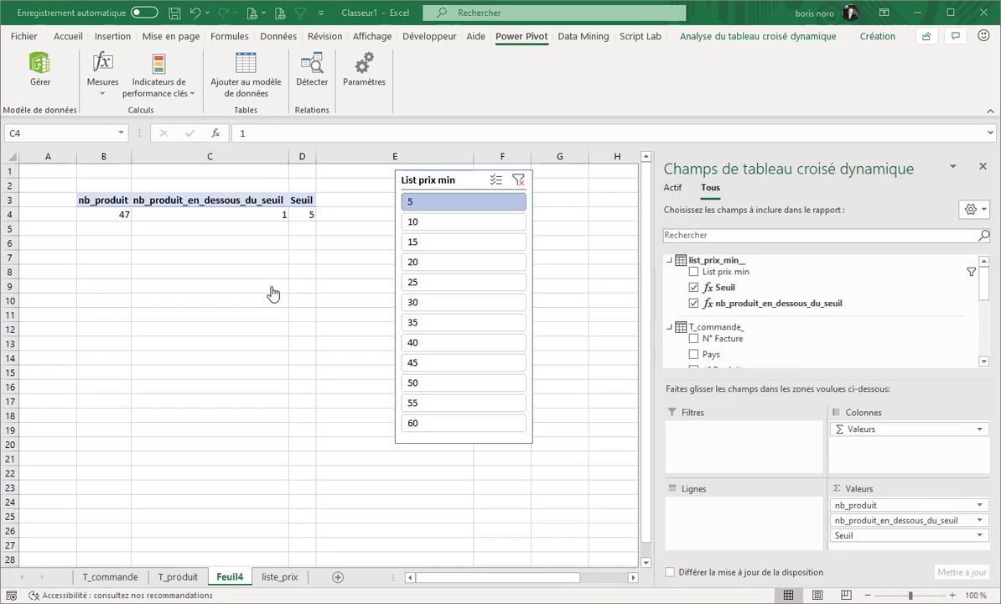
# Start a new measure in the list_prix_min__ table and name it CA en dessous du seuil.
pyautogui.click(99, 89)
pyautogui.click(108, 111)
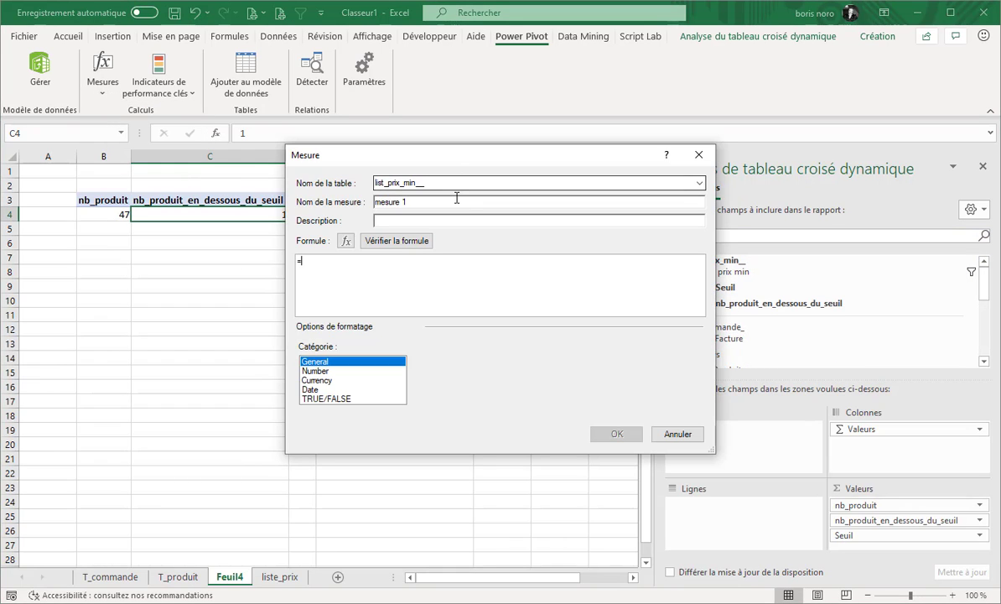
pyautogui.moveTo(424, 202); pyautogui.dragTo(375, 202)
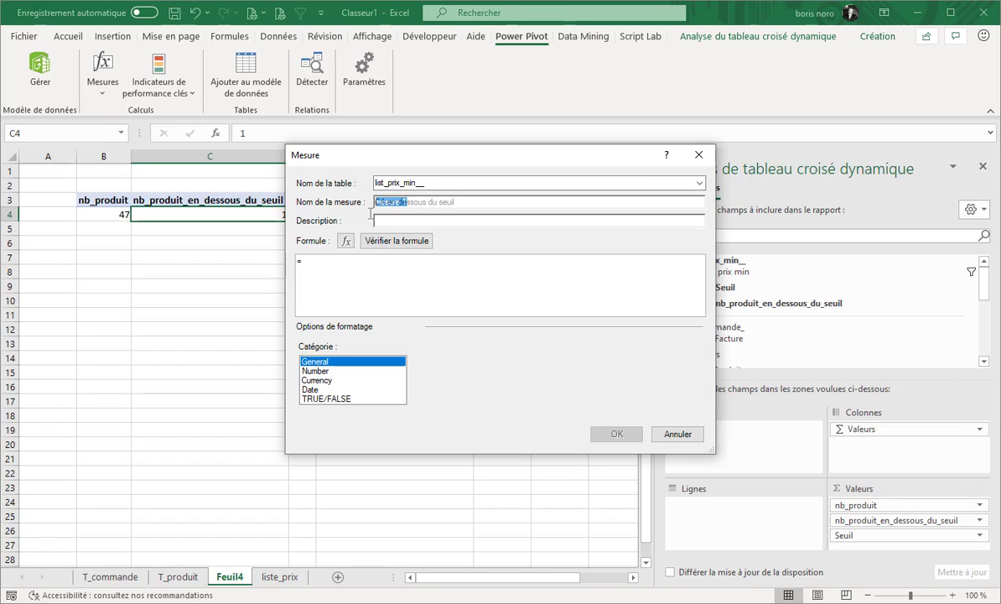
pyautogui.write('CA en dessous du seuil')
# Begin the formula with CALCULATE on [CA], adding a FILTER function on a new line with T_produit__ as its table.
pyautogui.click(326, 263)
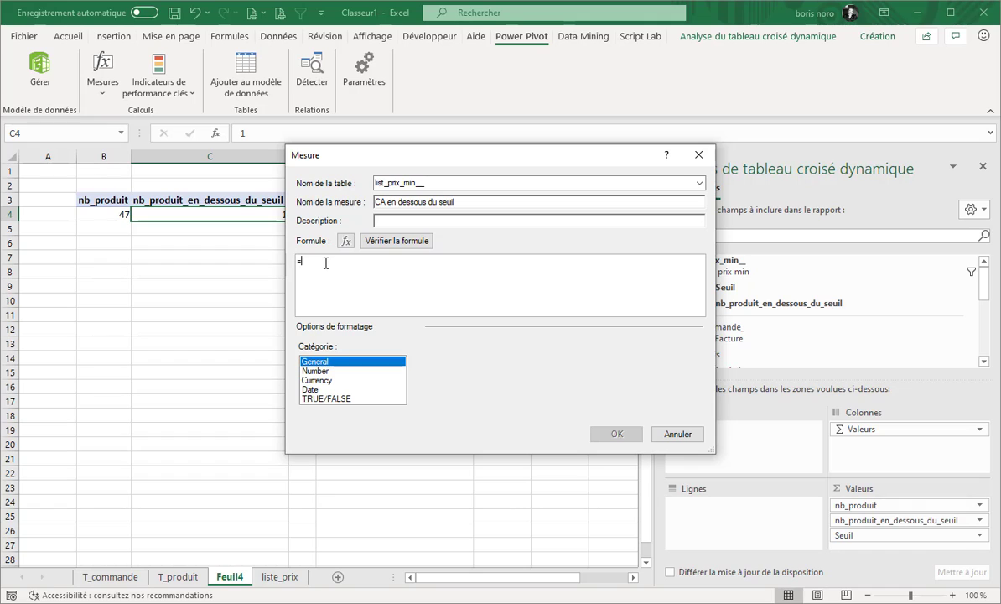
pyautogui.write('CALCULATE(')
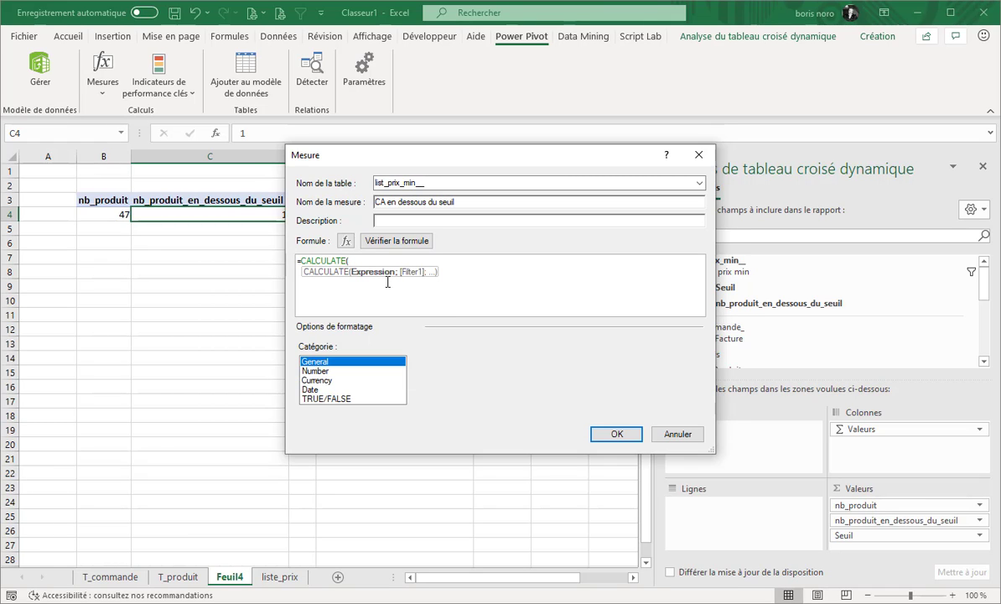
pyautogui.write('[CA];')
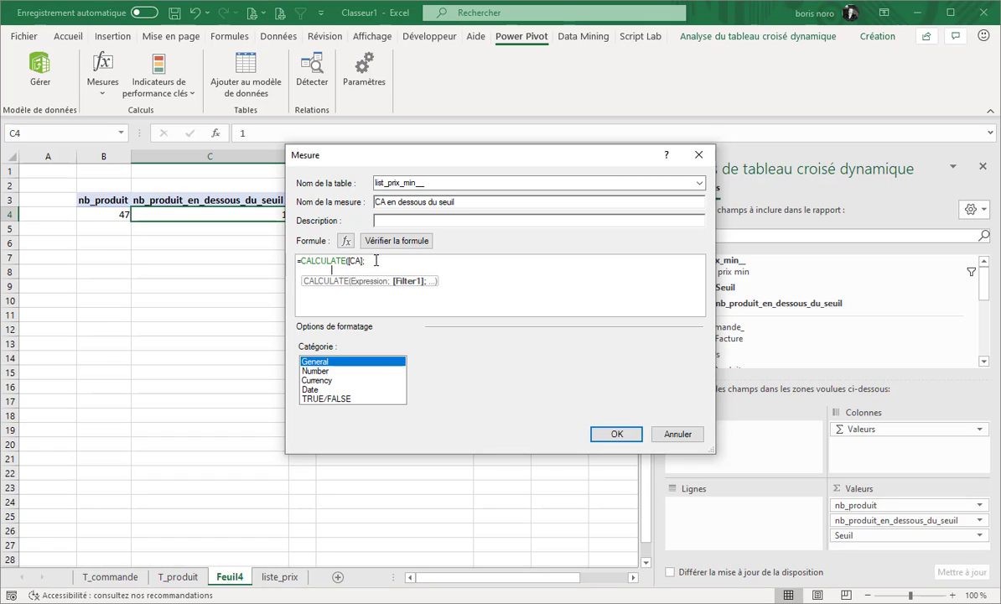
pyautogui.write('FILTER(')
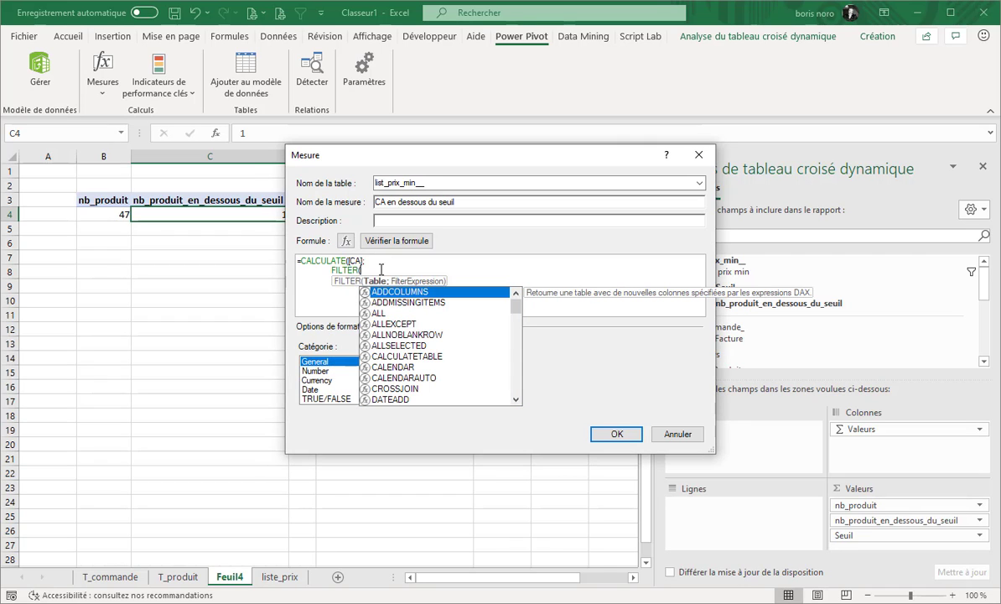
pyautogui.write('t_')
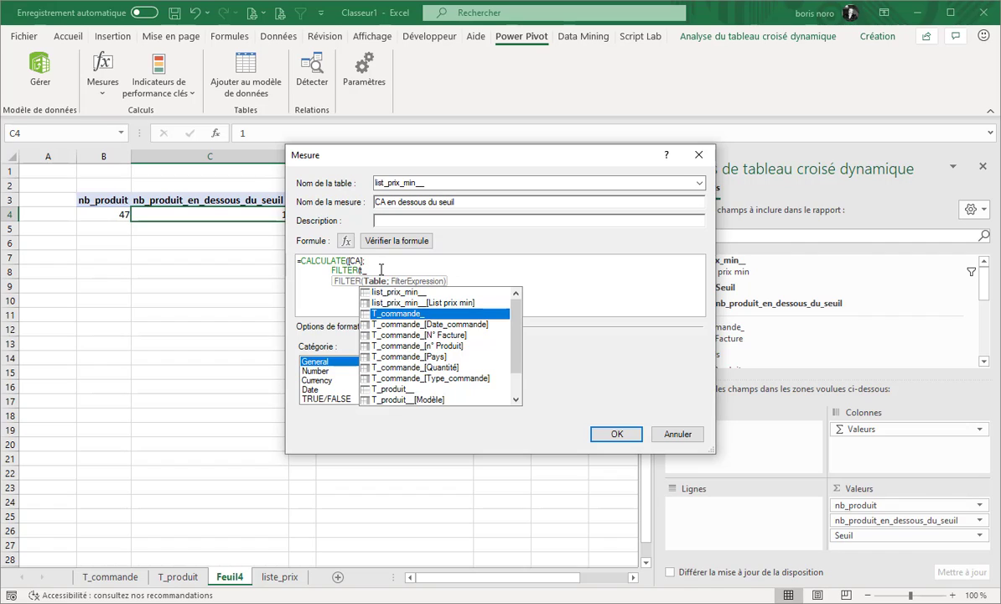
pyautogui.doubleClick(412, 389)
pyautogui.write(';')
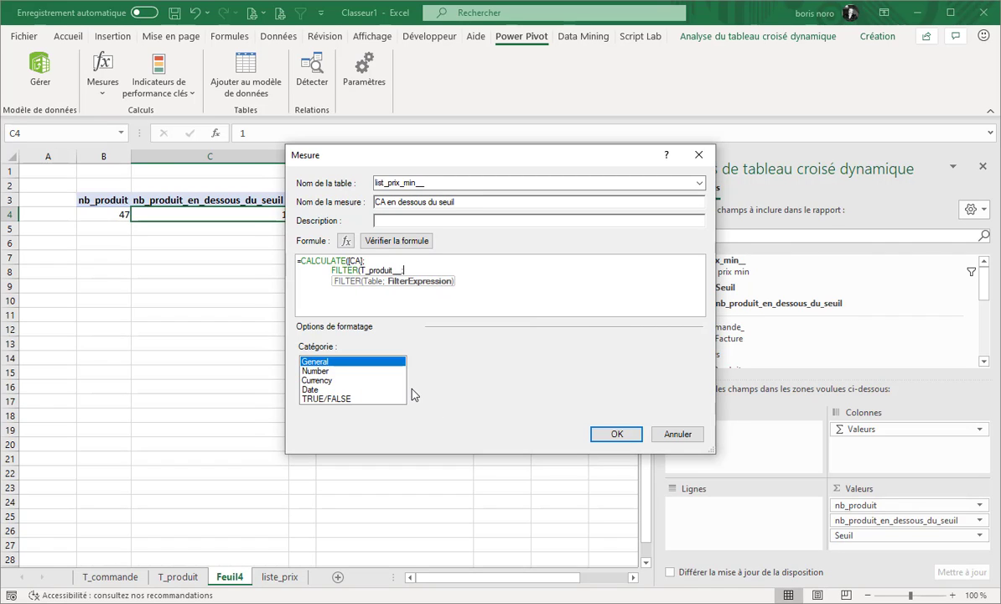
# Add the FILTER condition T_produit__[Prix] <= [Seuil] on a new line and close both functions.
pyautogui.press('Return')
pyautogui.write('t_')
pyautogui.doubleClick(394, 408)
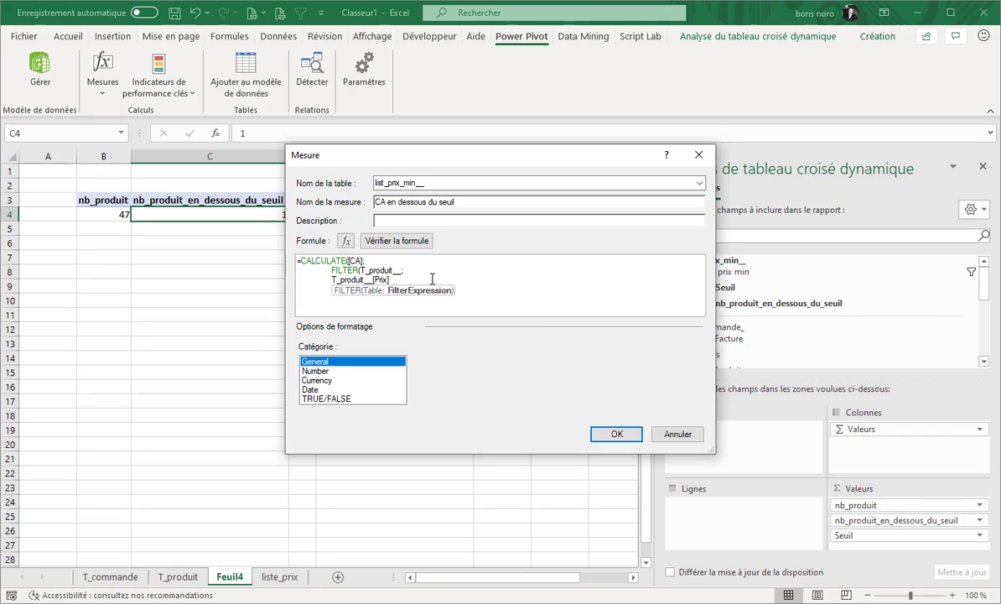
pyautogui.write('<= s')
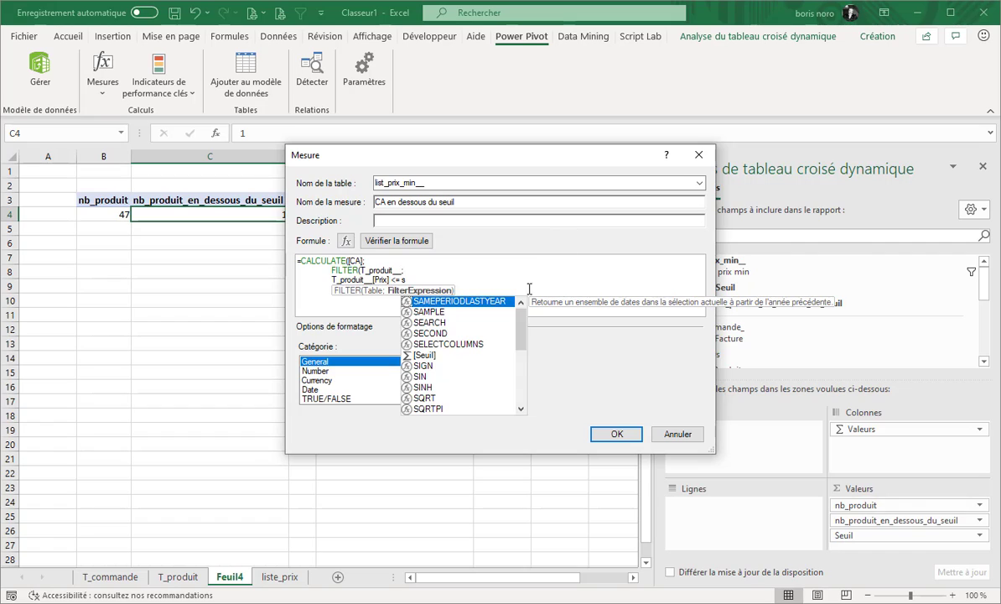
pyautogui.doubleClick(428, 353)
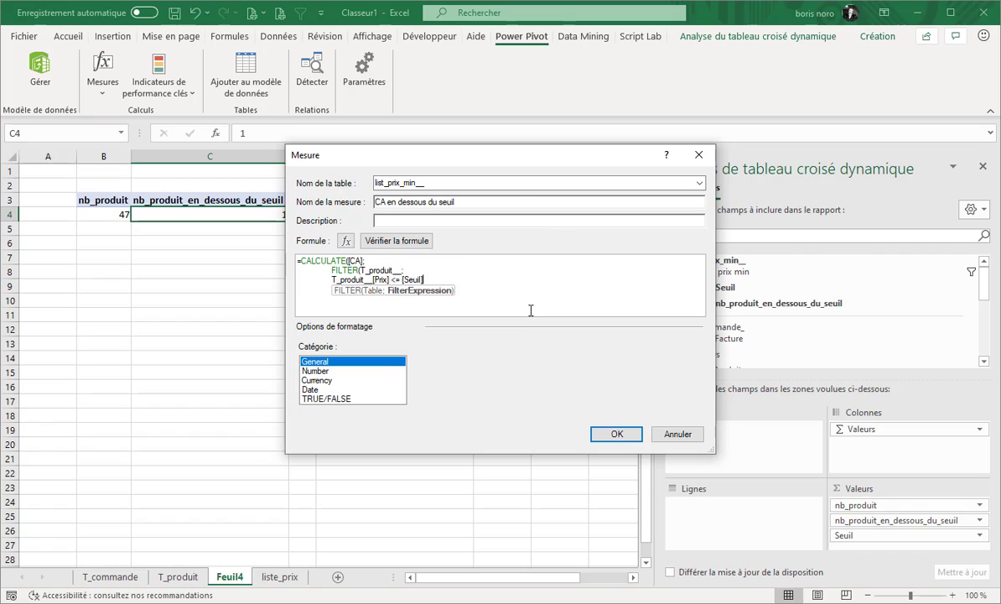
pyautogui.write(')')
pyautogui.press('Return')
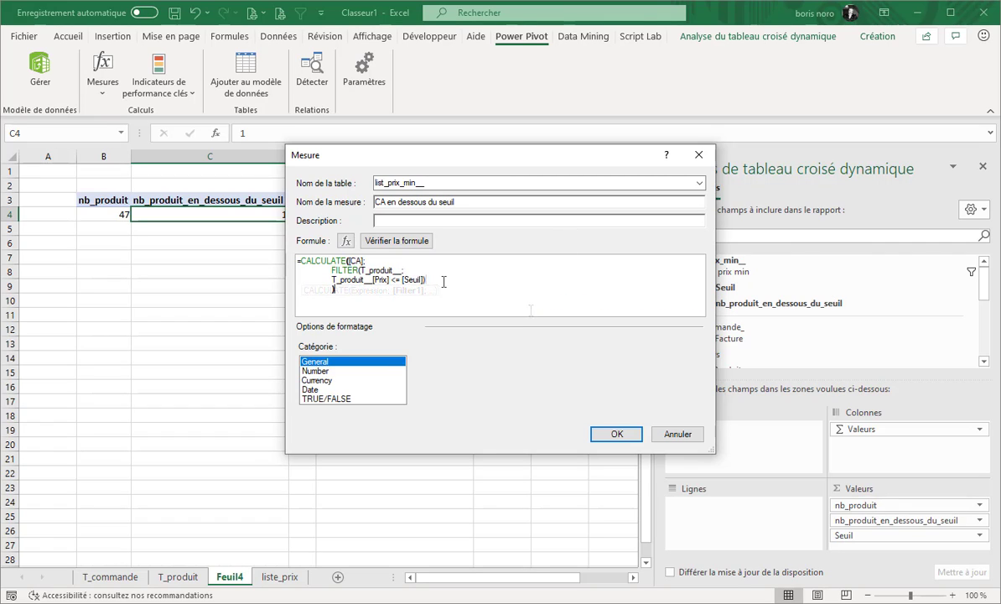
pyautogui.write(')')
# Verify the CA en dessous du seuil formula, format it as a decimal number with 0 decimals and a thousands separator, and create the measure.
pyautogui.click(394, 241)
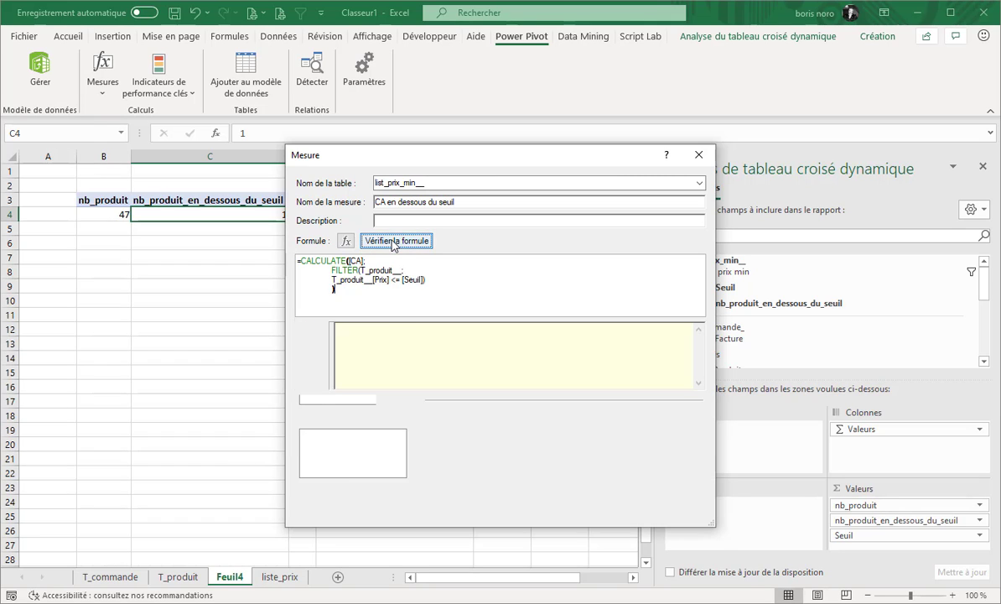
pyautogui.click(326, 446)
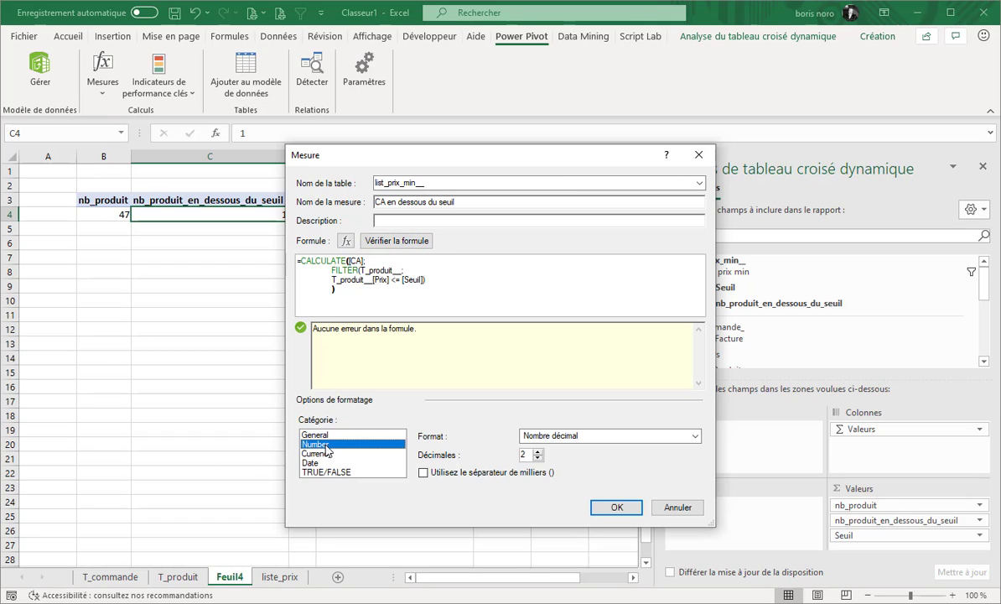
pyautogui.click(694, 436)
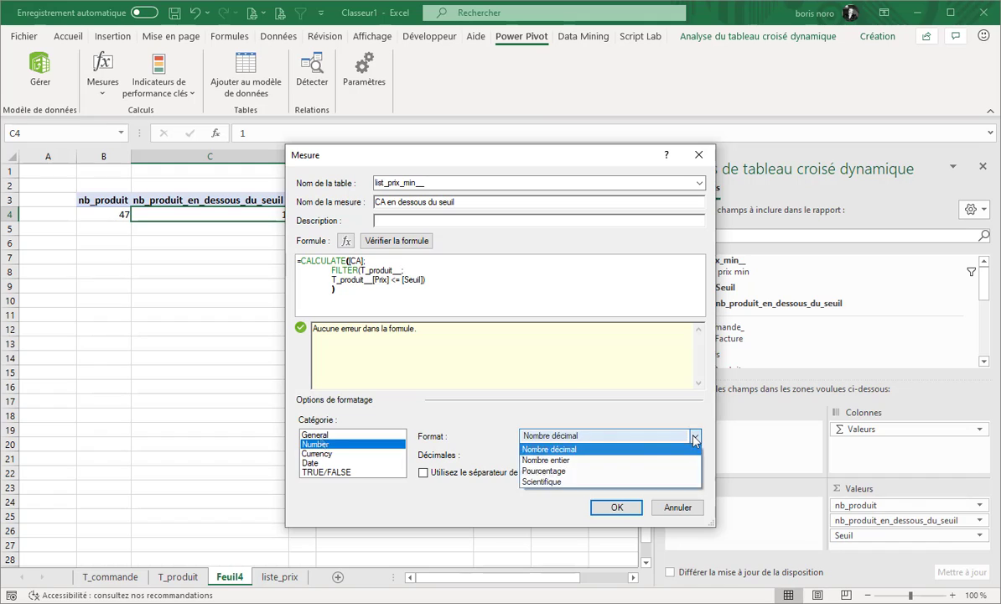
pyautogui.click(592, 435)
pyautogui.click(538, 458)
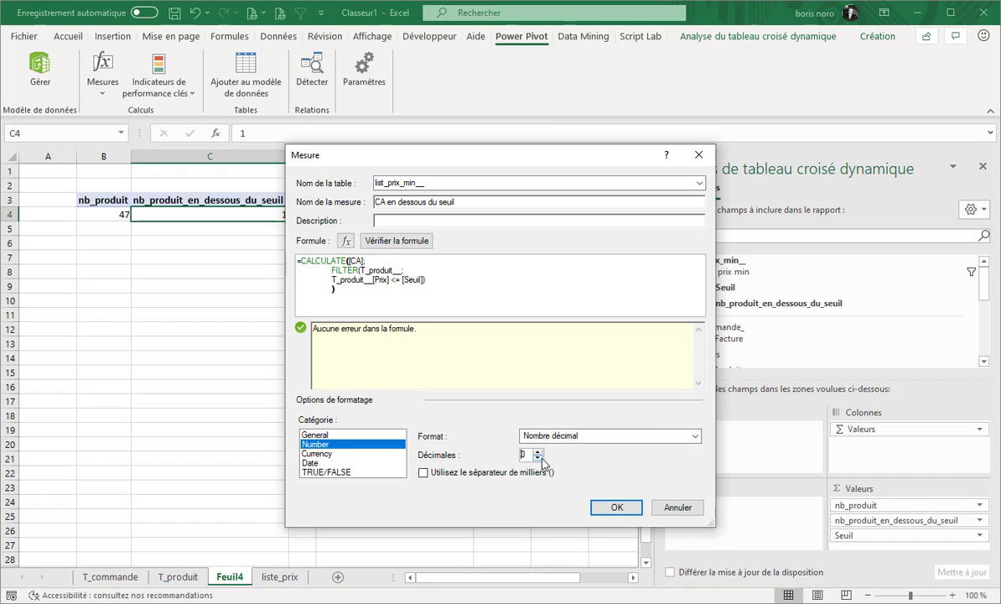
pyautogui.click(423, 472)
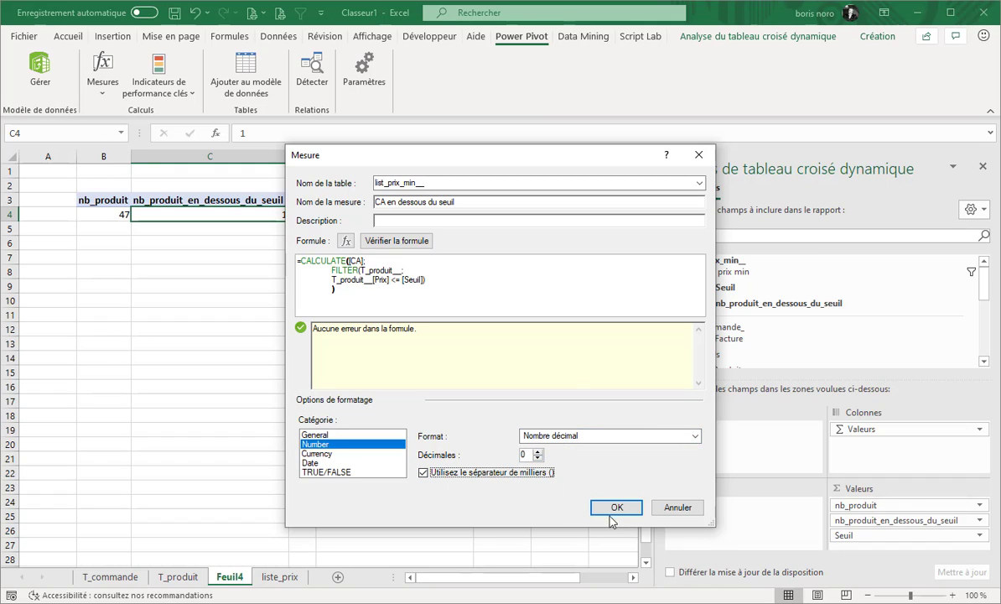
pyautogui.click(612, 509)
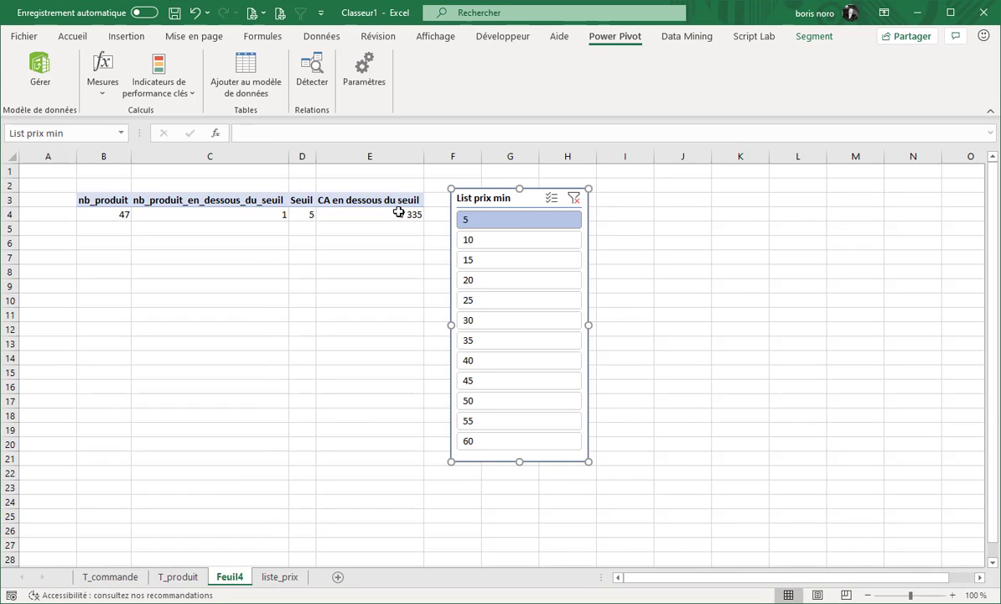
# Test CA en dessous du seuil by filtering the List prix min slicer on 15, 40 and 55 in turn.
pyautogui.click(398, 212)
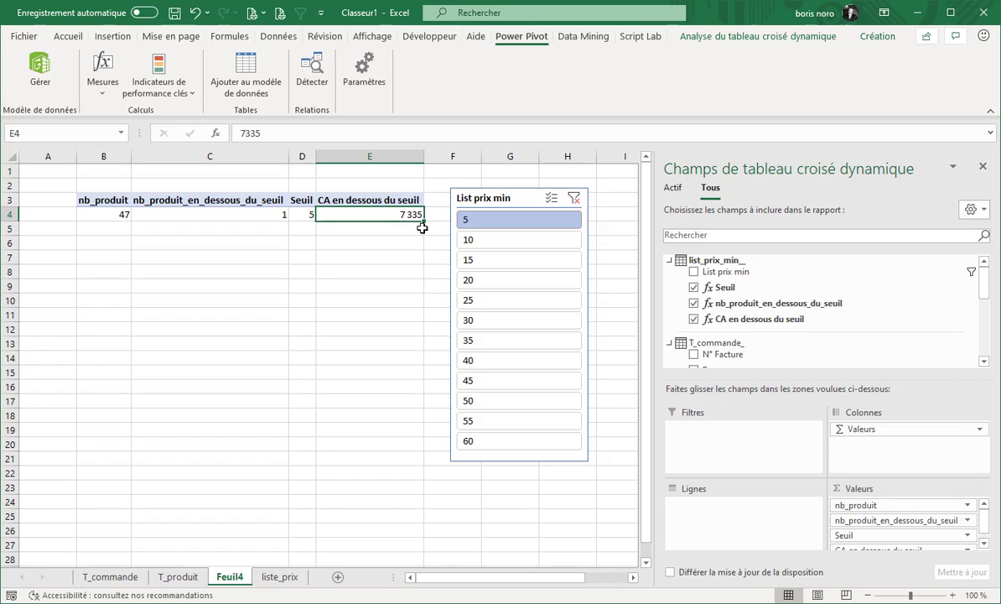
pyautogui.click(504, 265)
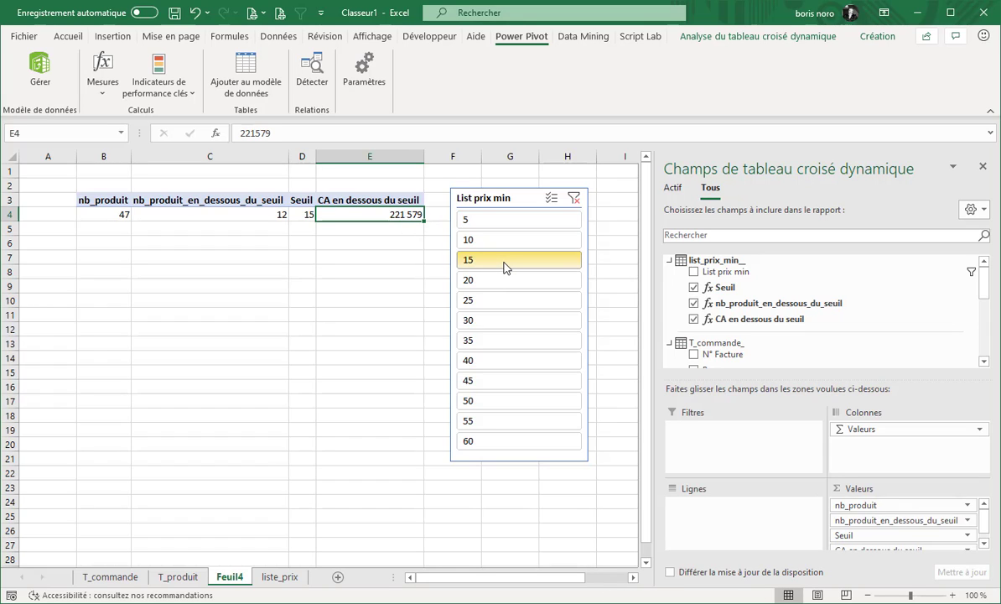
pyautogui.click(498, 367)
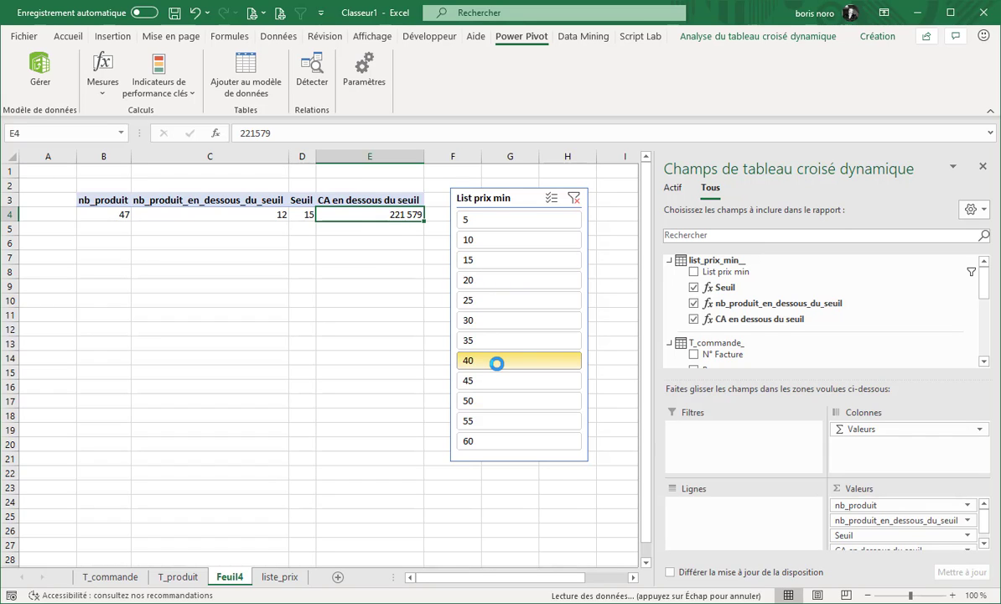
pyautogui.click(483, 429)
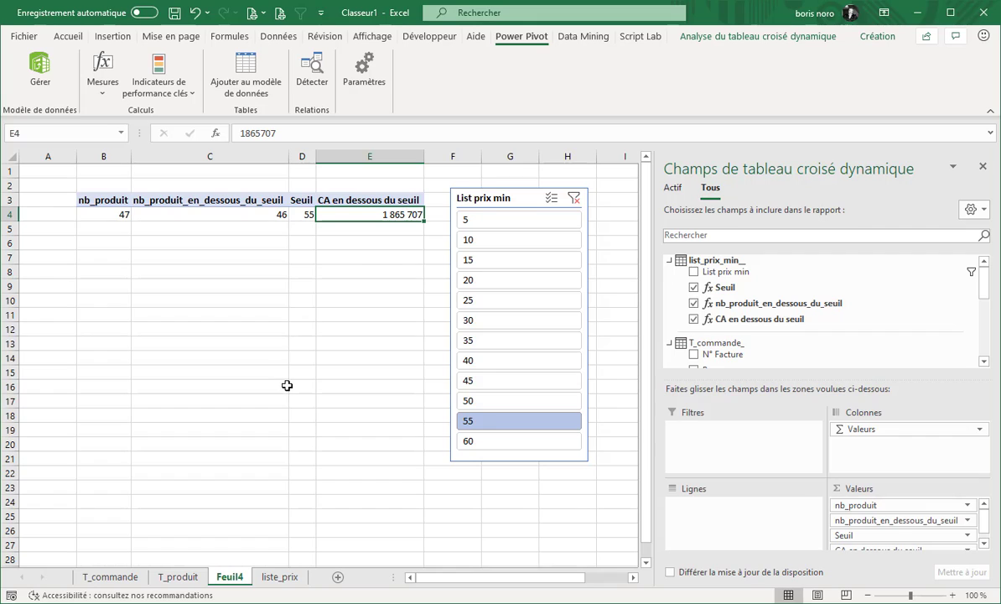
# Remove the Seuil and nb_produit measures from the pivot table's values.
pyautogui.scroll(-1, 988, 503)
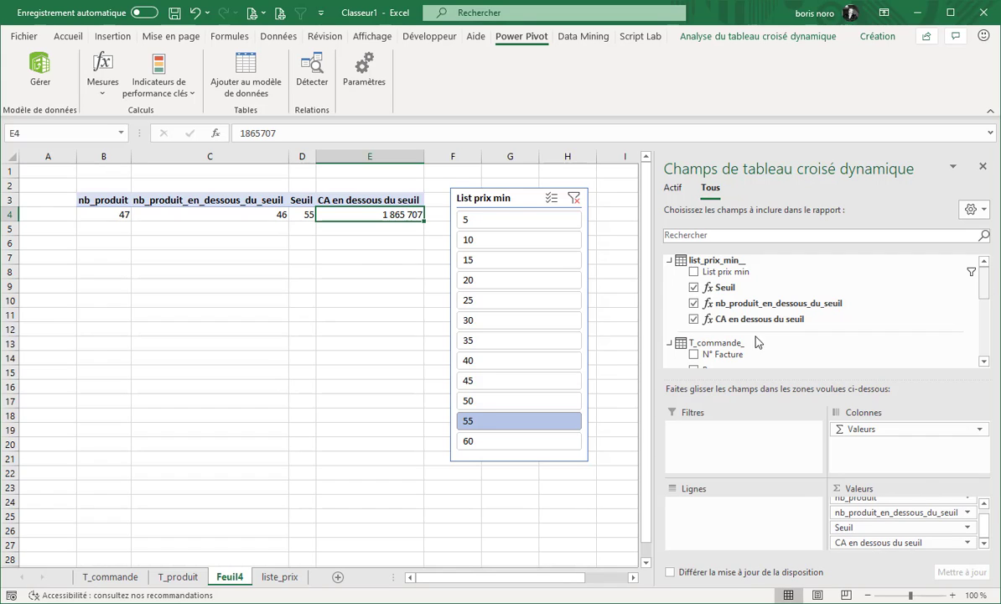
pyautogui.click(694, 288)
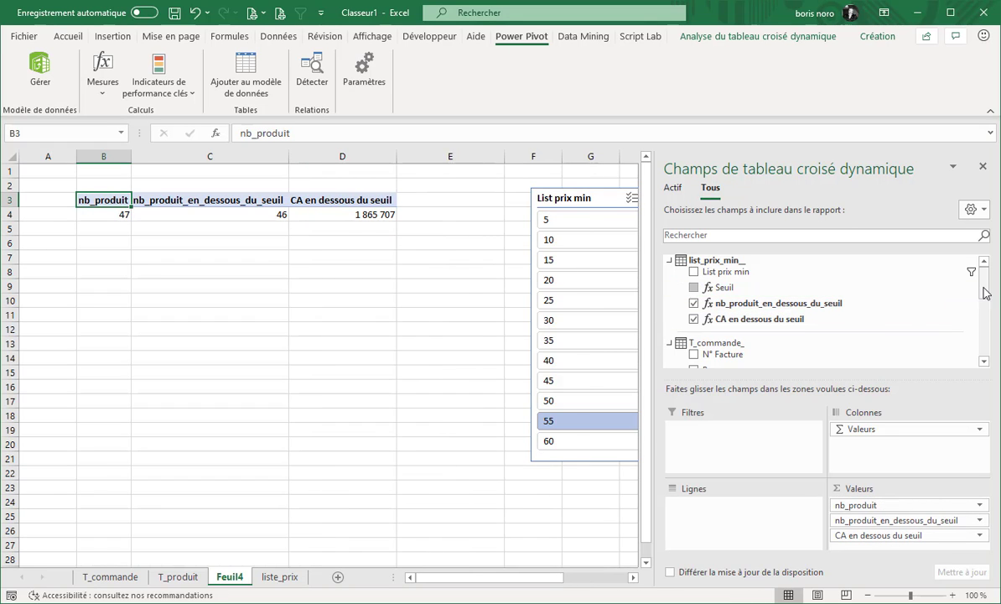
pyautogui.moveTo(985, 293); pyautogui.dragTo(988, 351)
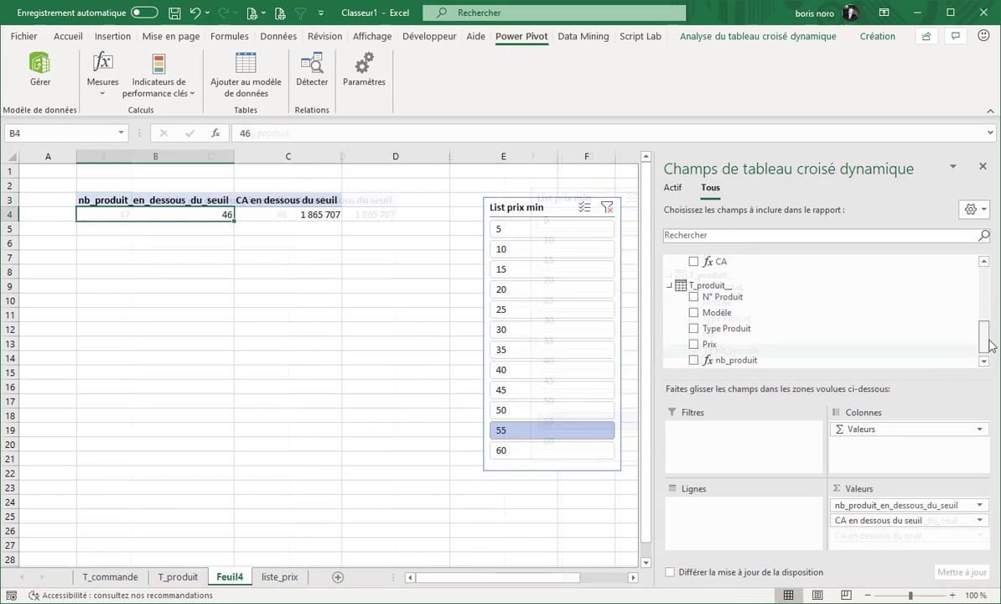
# Add the Type Produit field from T_produit__ to the pivot table rows and dismiss the table relationships notice.
pyautogui.scroll(2, 986, 335)
pyautogui.scroll(-2, 986, 335)
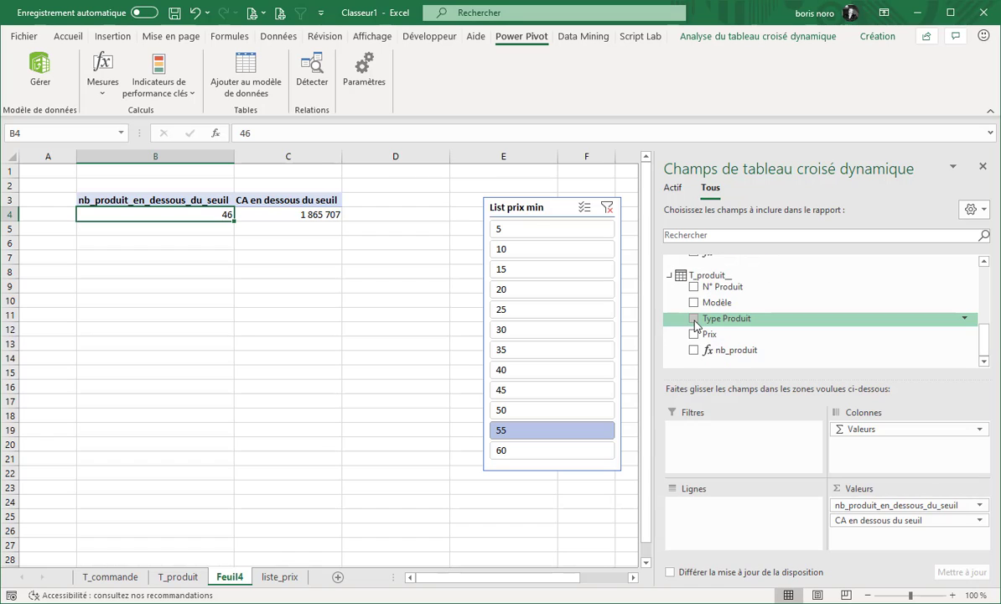
pyautogui.click(694, 319)
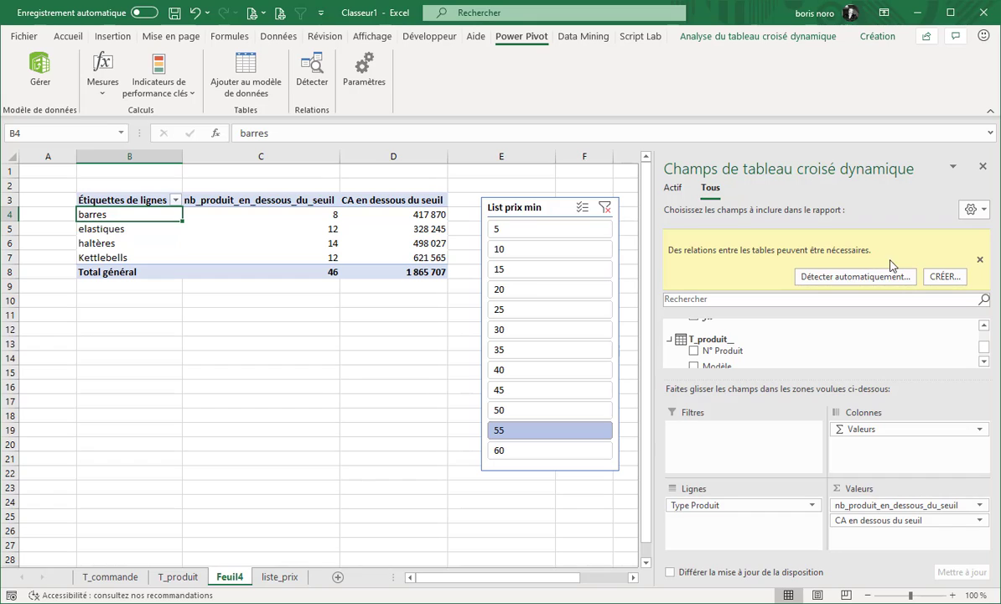
pyautogui.click(981, 262)
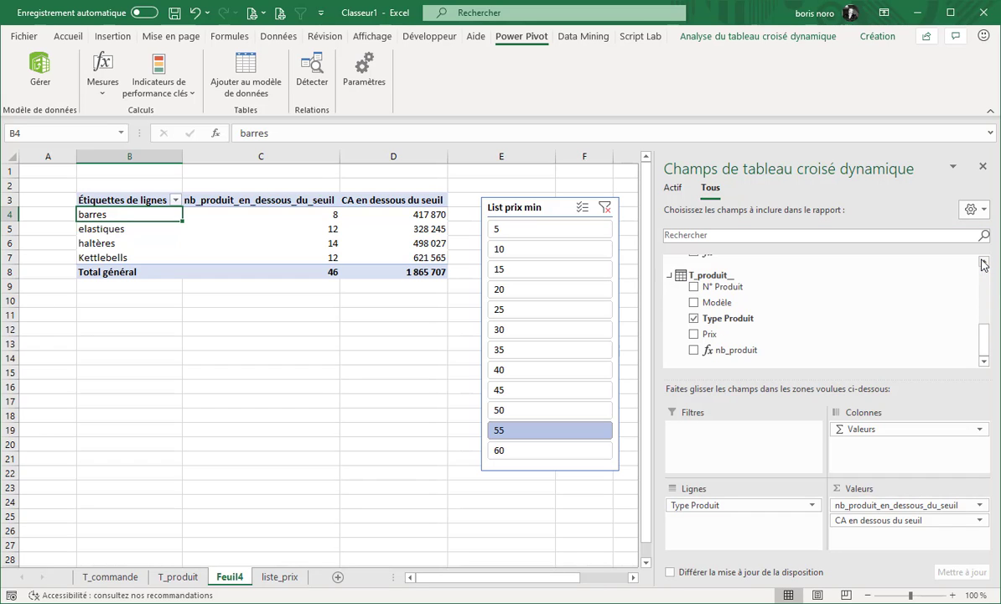
# Test both threshold measures by product type, filtering the List prix min slicer on 10, 20, 30 and 50 in turn.
pyautogui.click(528, 253)
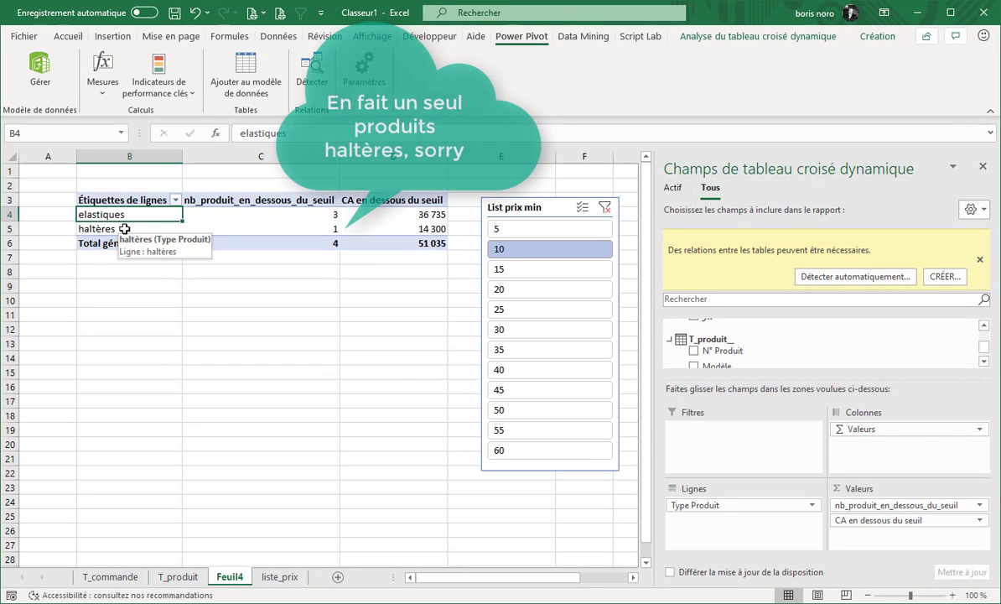
pyautogui.click(507, 288)
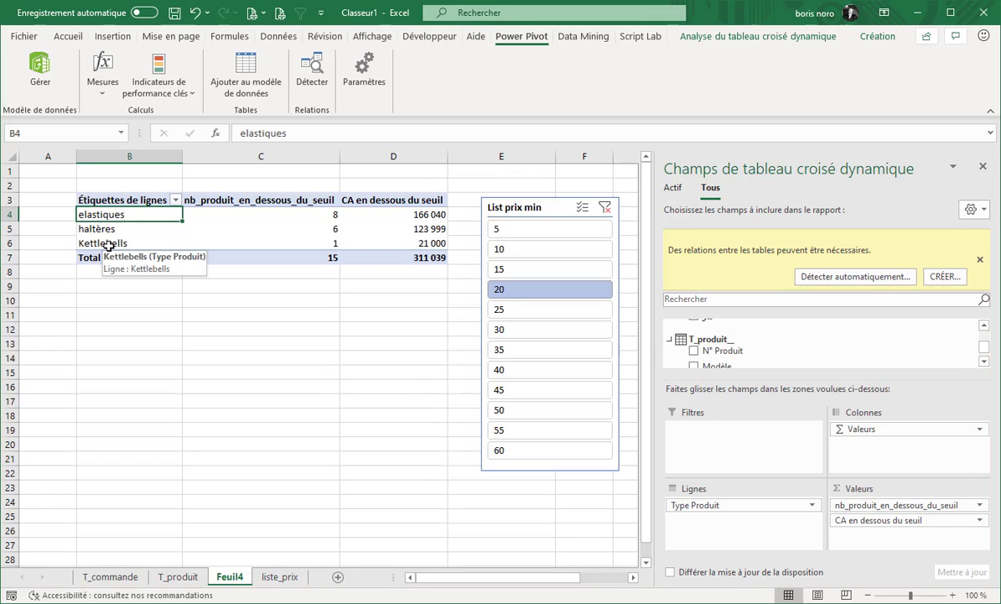
pyautogui.click(520, 331)
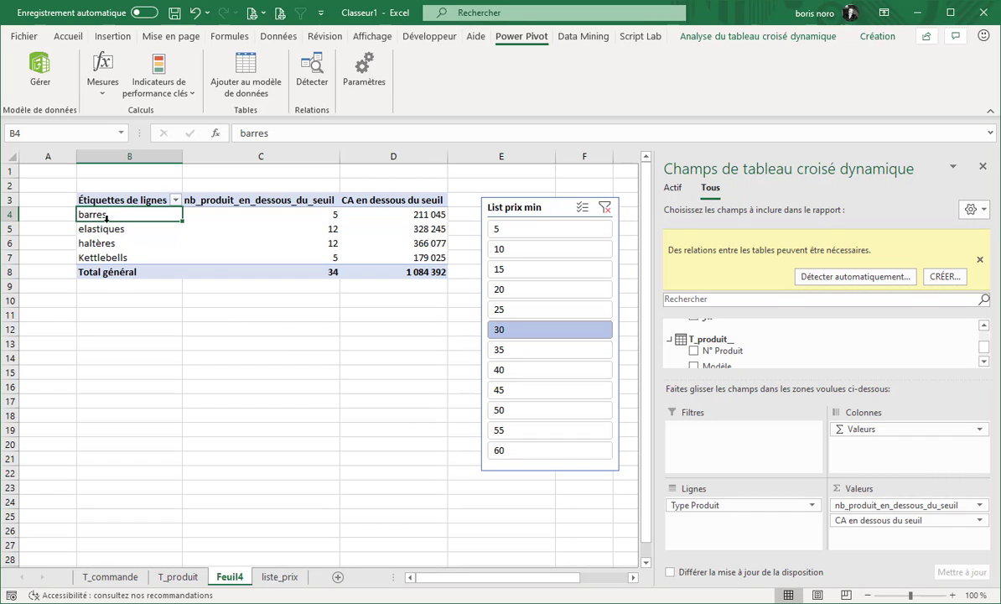
pyautogui.click(537, 409)
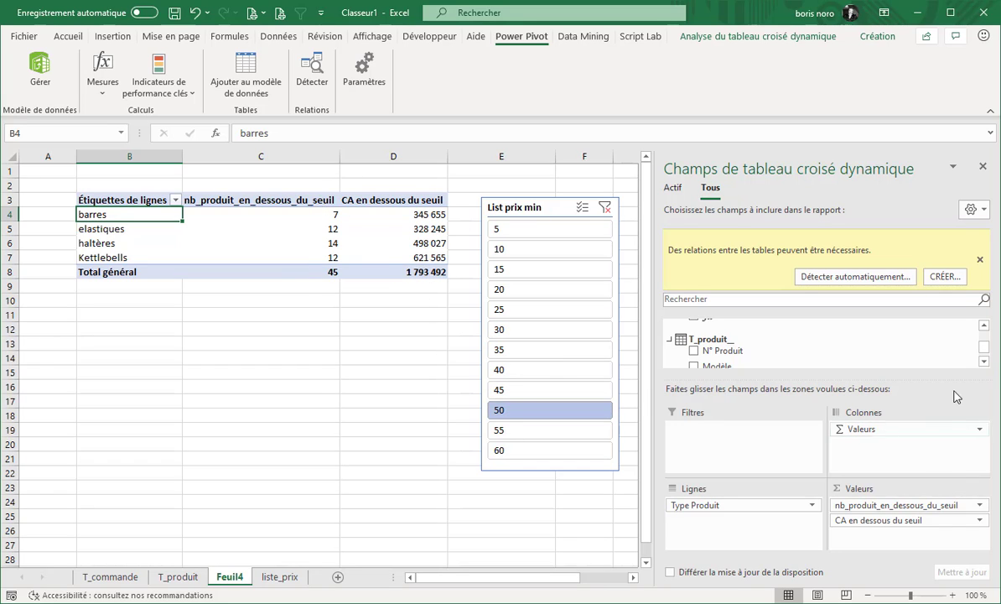
# Add the Modèle field beneath Type Produit in the pivot table rows, dismiss the relationships notice and close the field list.
pyautogui.scroll(-1, 986, 351)
pyautogui.click(693, 334)
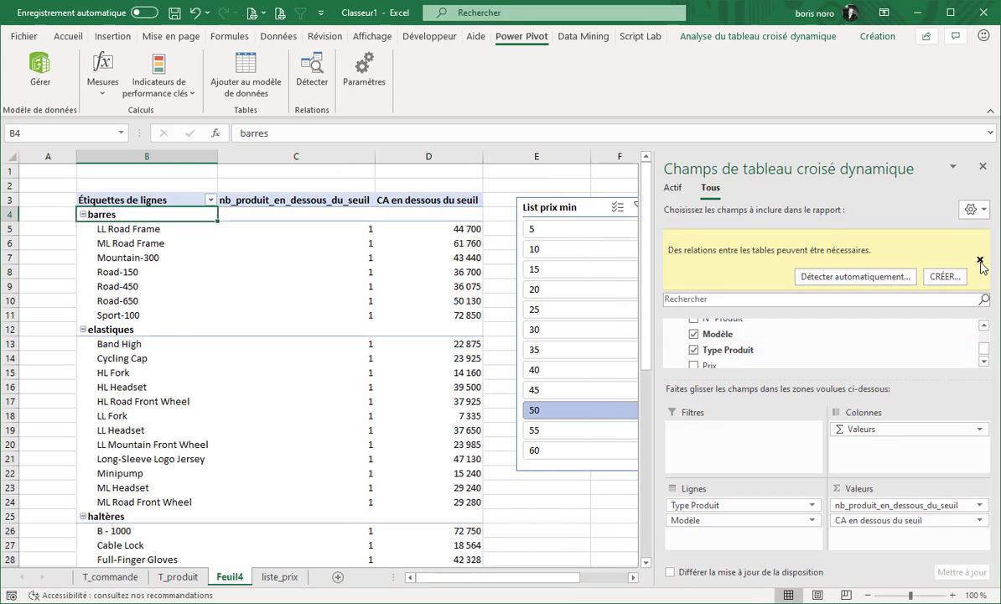
pyautogui.click(980, 261)
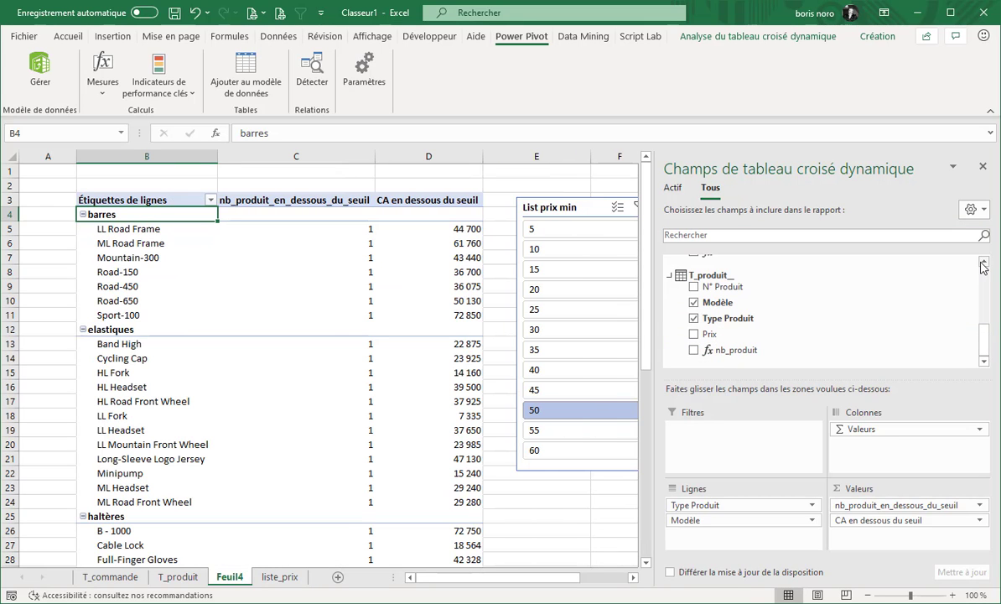
pyautogui.click(982, 166)
# Test the measures per product model by filtering the List prix min slicer on 20, 40 and 50 in turn.
pyautogui.click(585, 289)
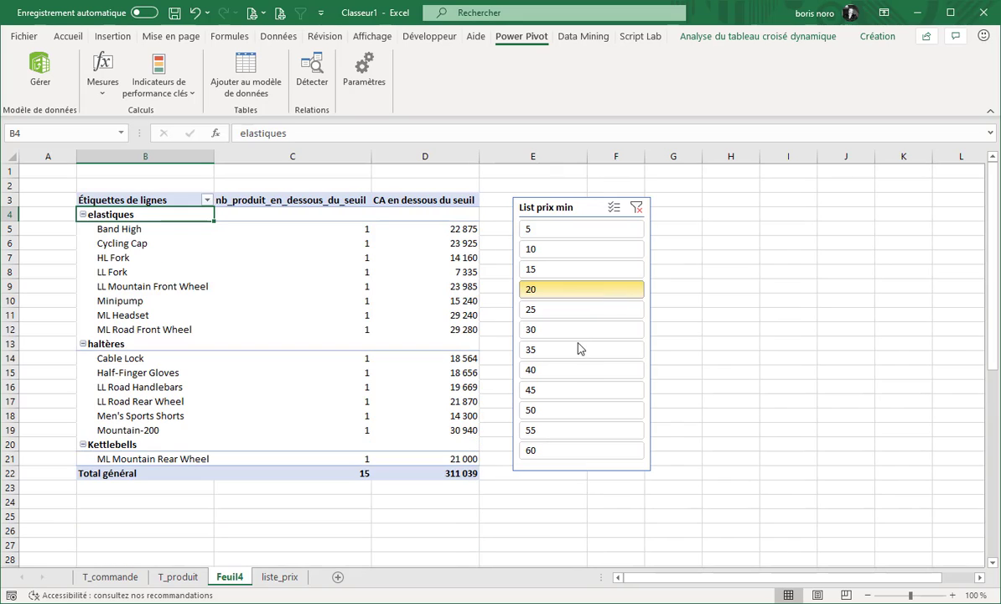
pyautogui.click(585, 370)
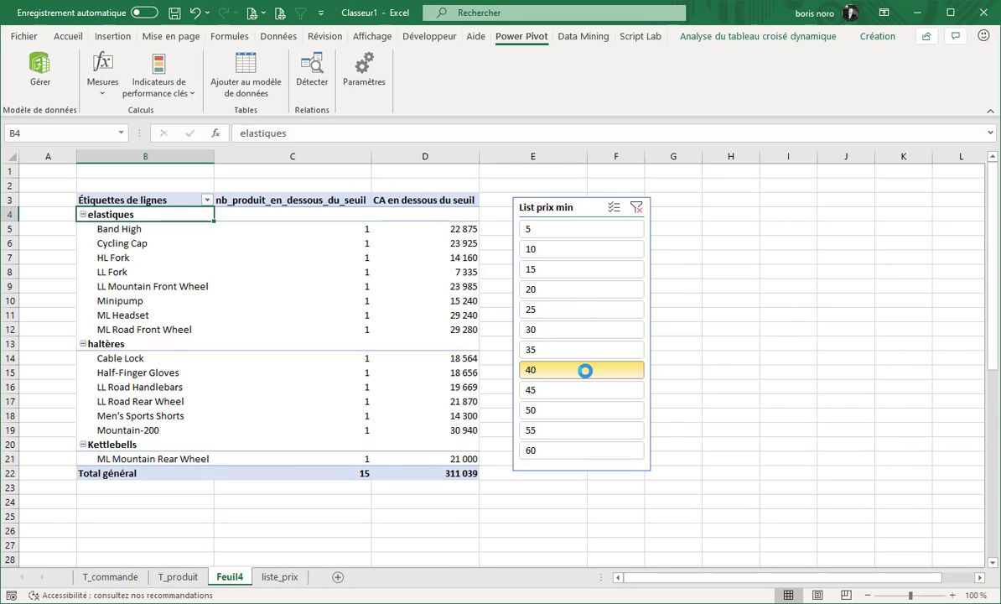
pyautogui.click(590, 412)
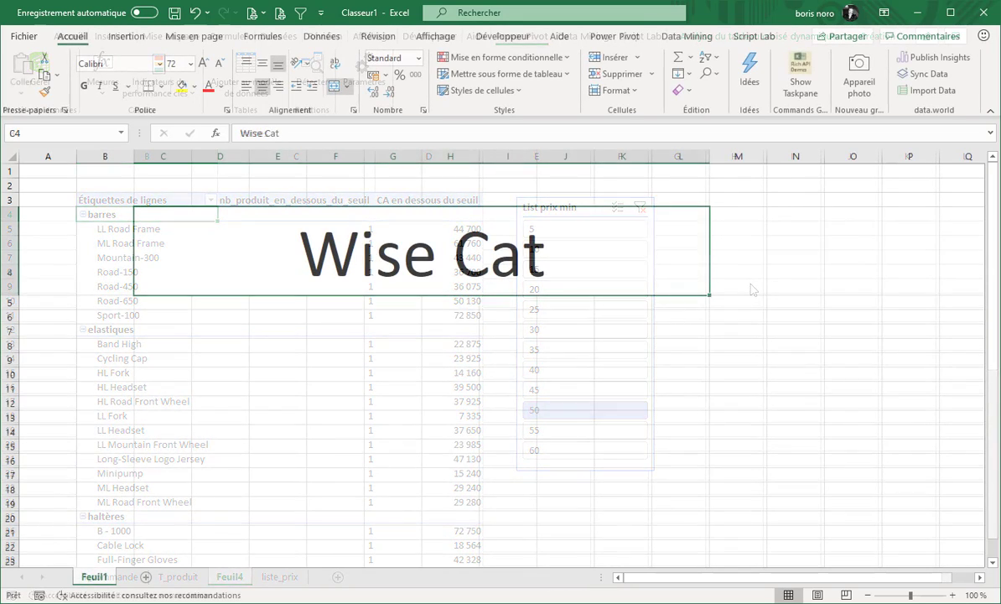